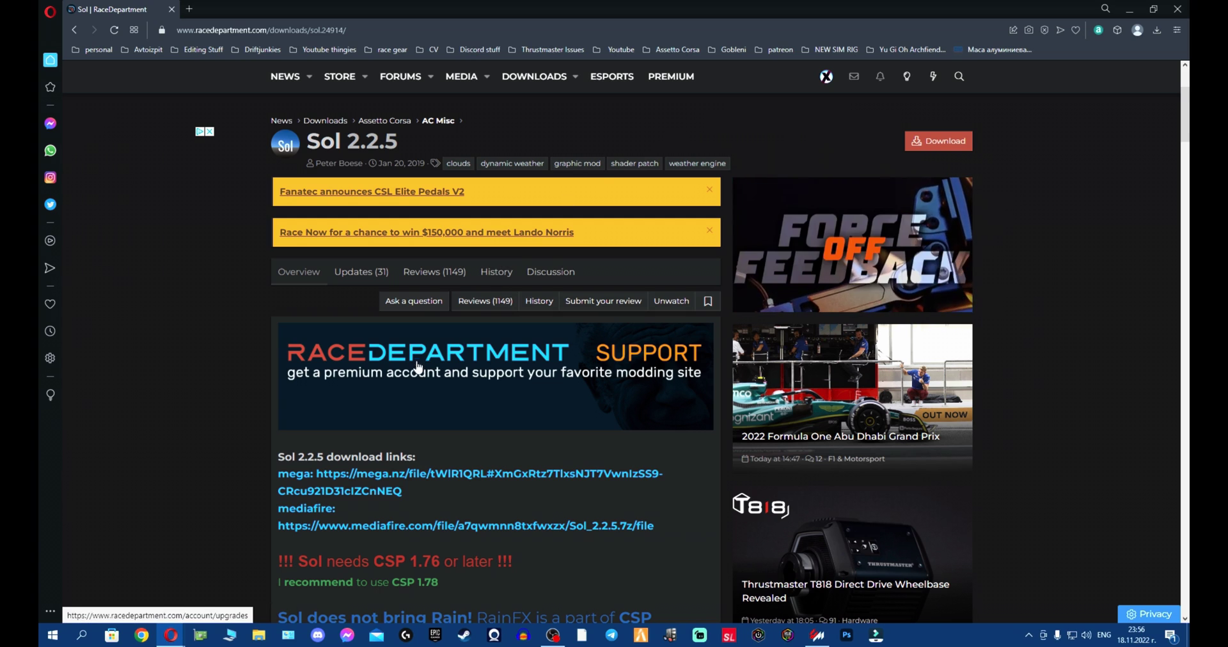
Switch to the logged-out RaceDepartment window and open the site's account registration from its home page
mouse_move(168, 639)
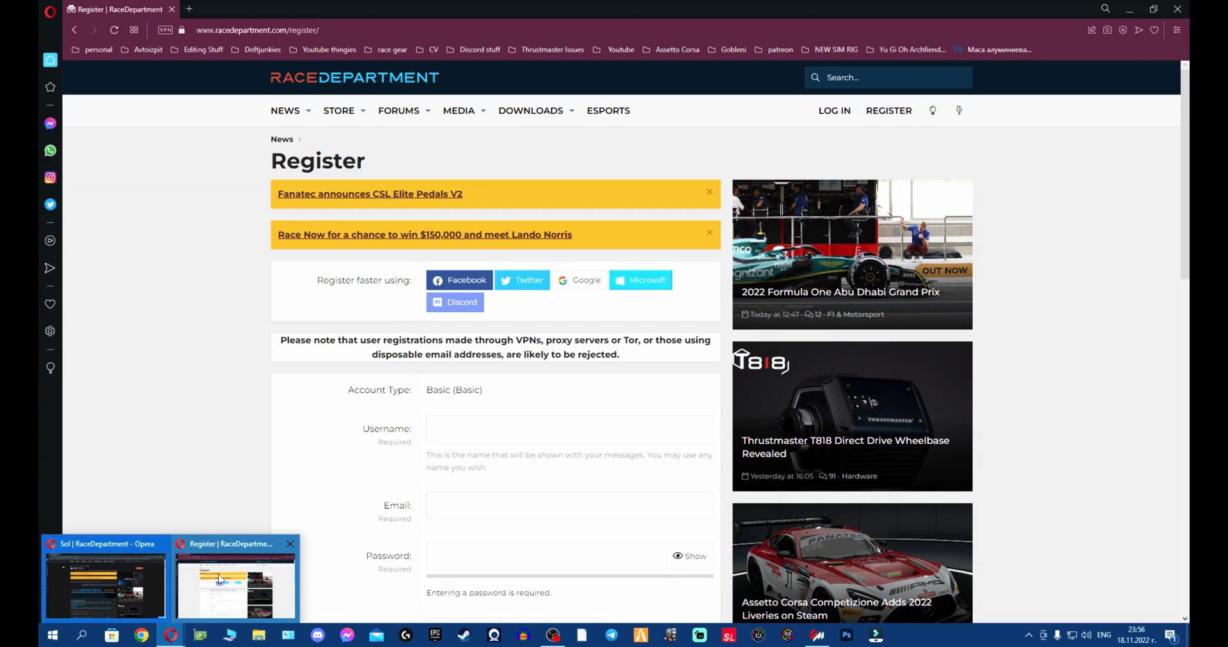
click(234, 582)
click(339, 86)
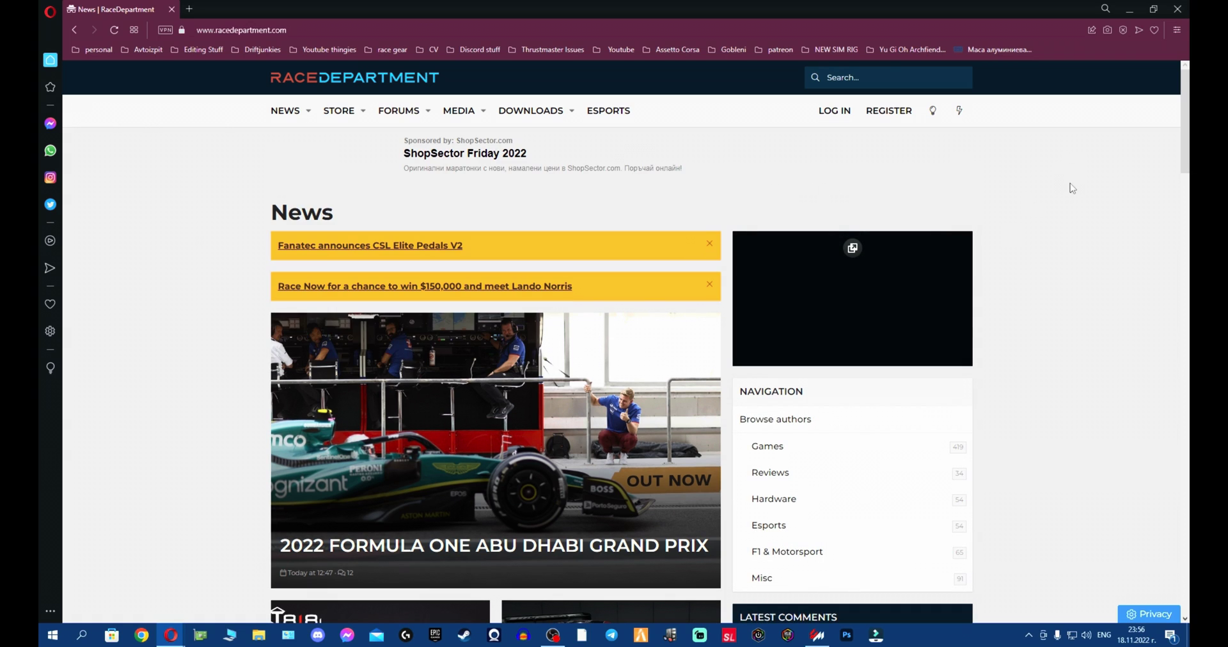
click(884, 113)
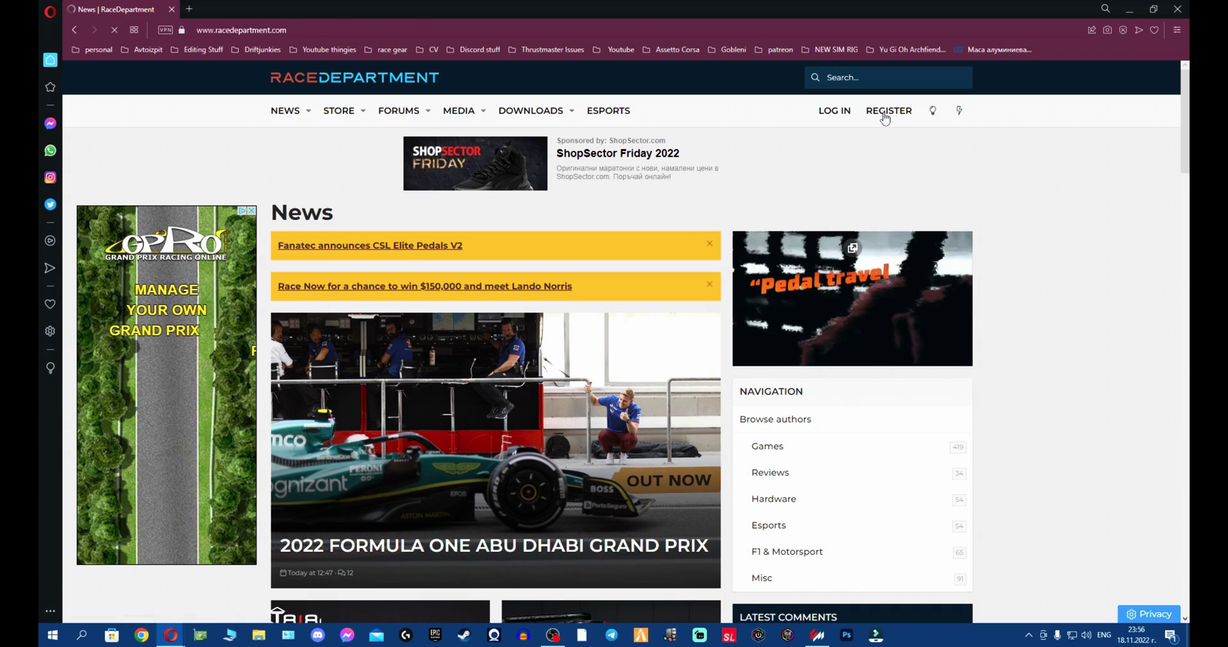
Review the RaceDepartment account types and choose to join with a basic account, opening its registration form
scroll(496, 320, down, 3)
scroll(495, 291, up, 2)
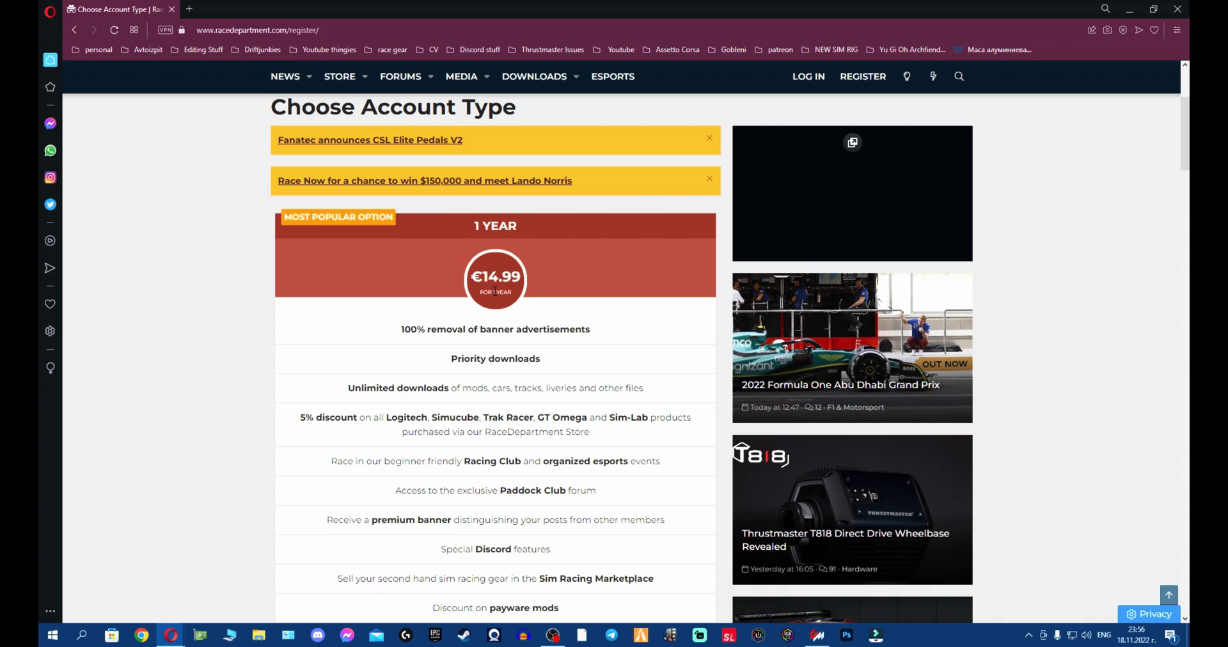
scroll(570, 286, down, 2)
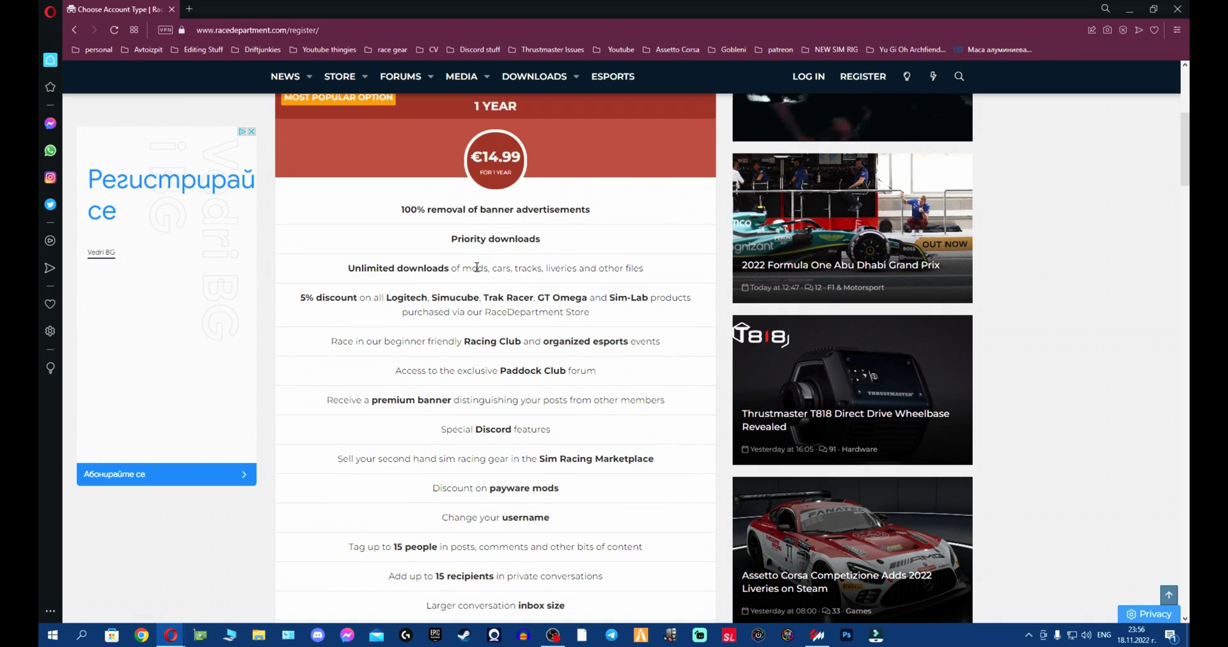
scroll(485, 214, down, 10)
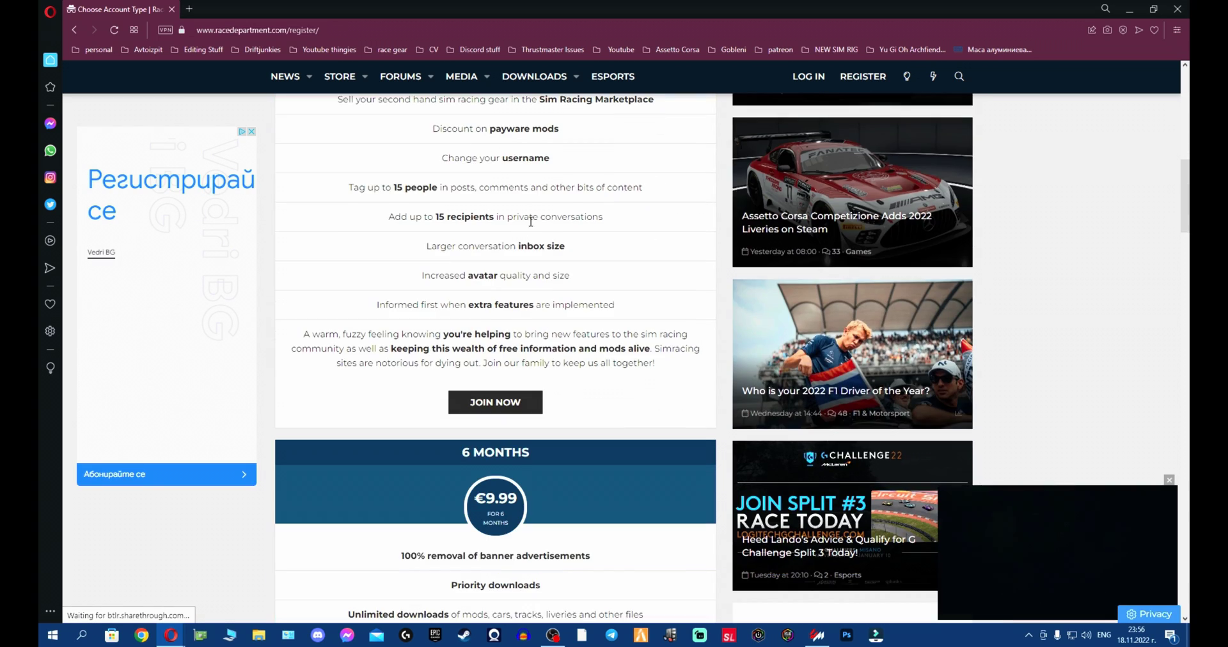
scroll(480, 256, down, 20)
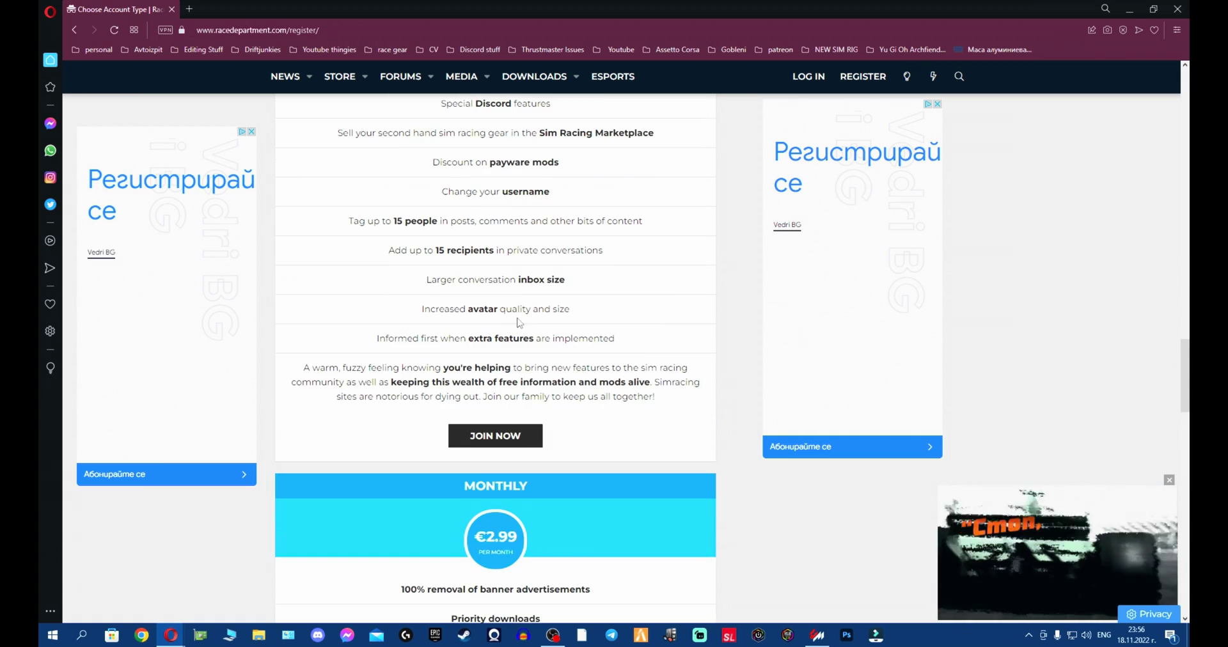
scroll(544, 383, down, 10)
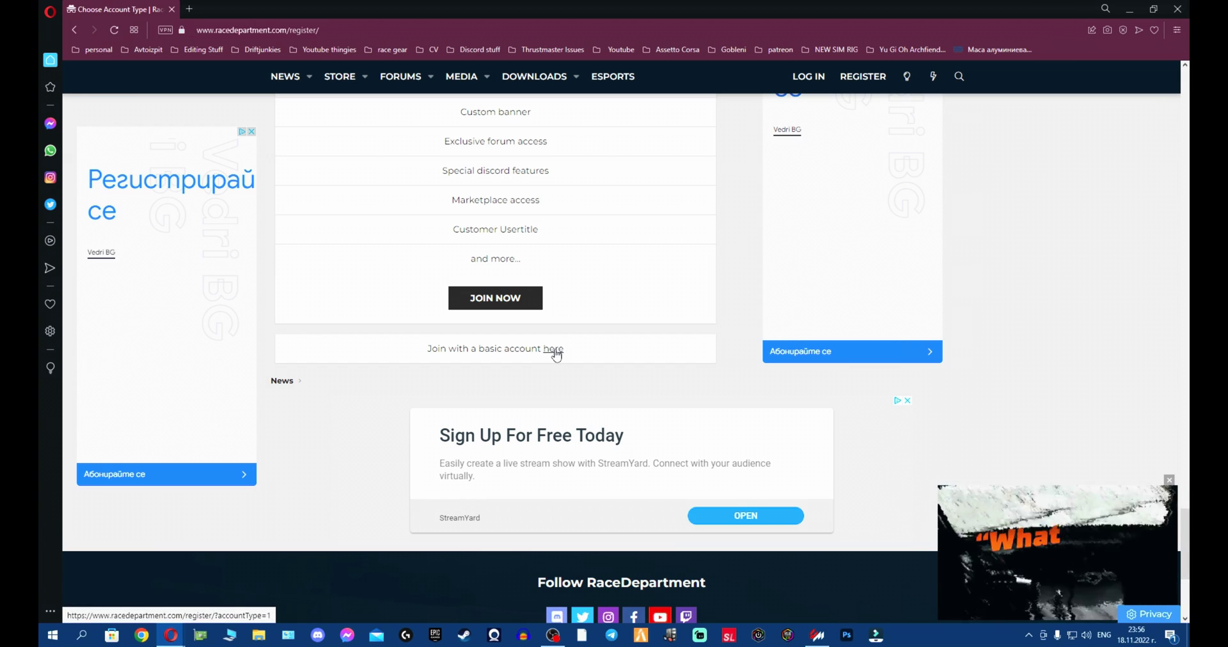
click(555, 351)
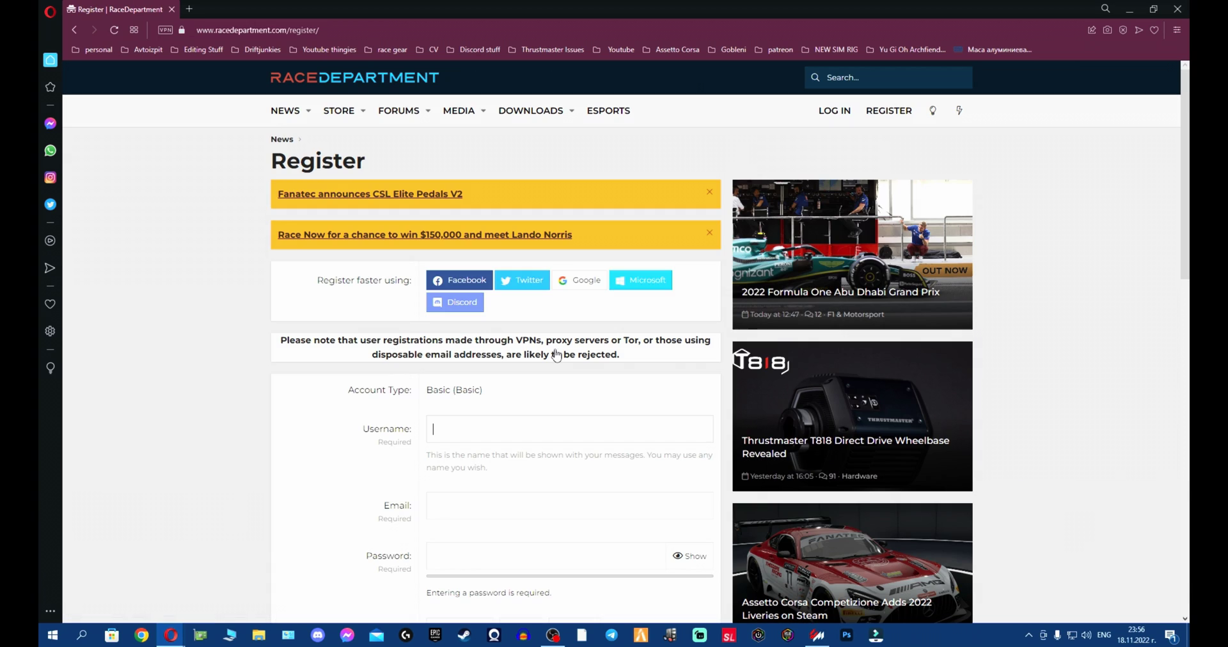
scroll(558, 378, down, 5)
scroll(436, 359, up, 3)
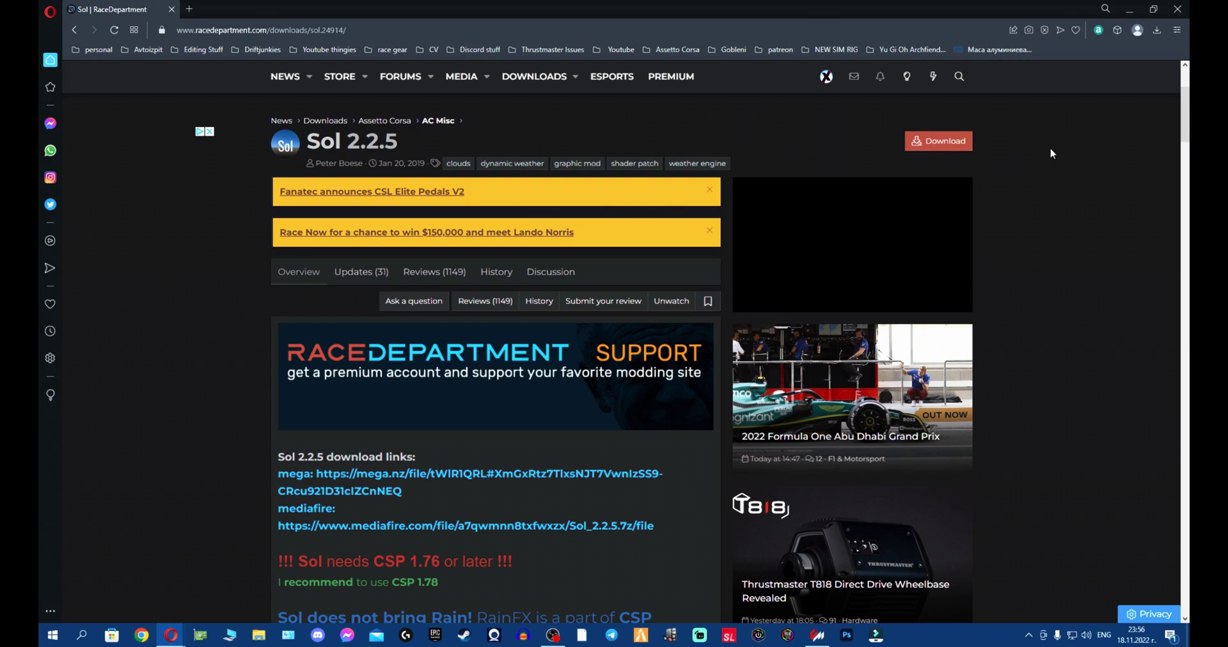
Download the Sol 2.2.5 install guide PDF from the mod page and save Sol 2.2.5.7z through its Mega link
click(944, 152)
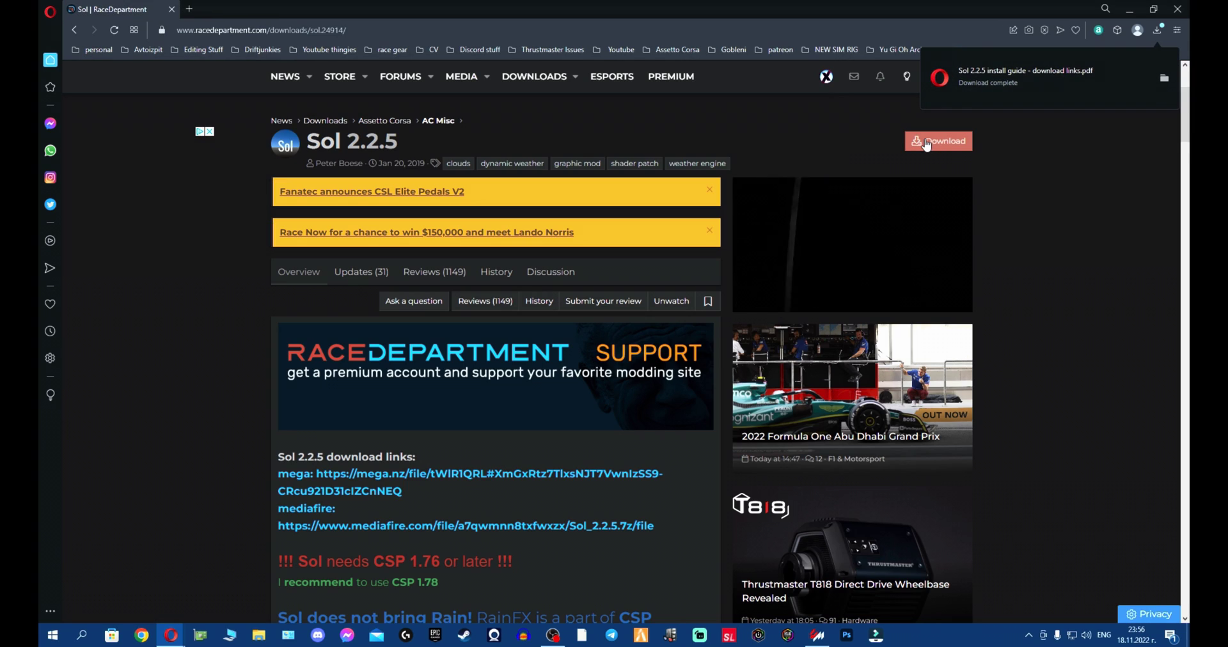
click(1031, 78)
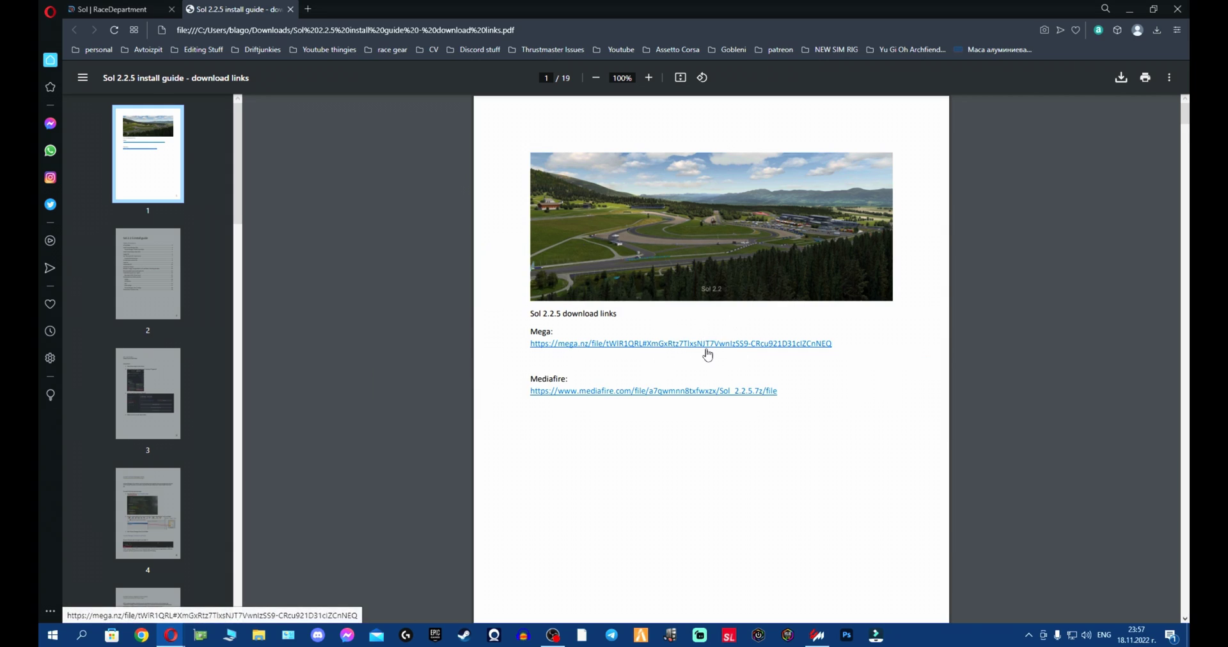
click(736, 345)
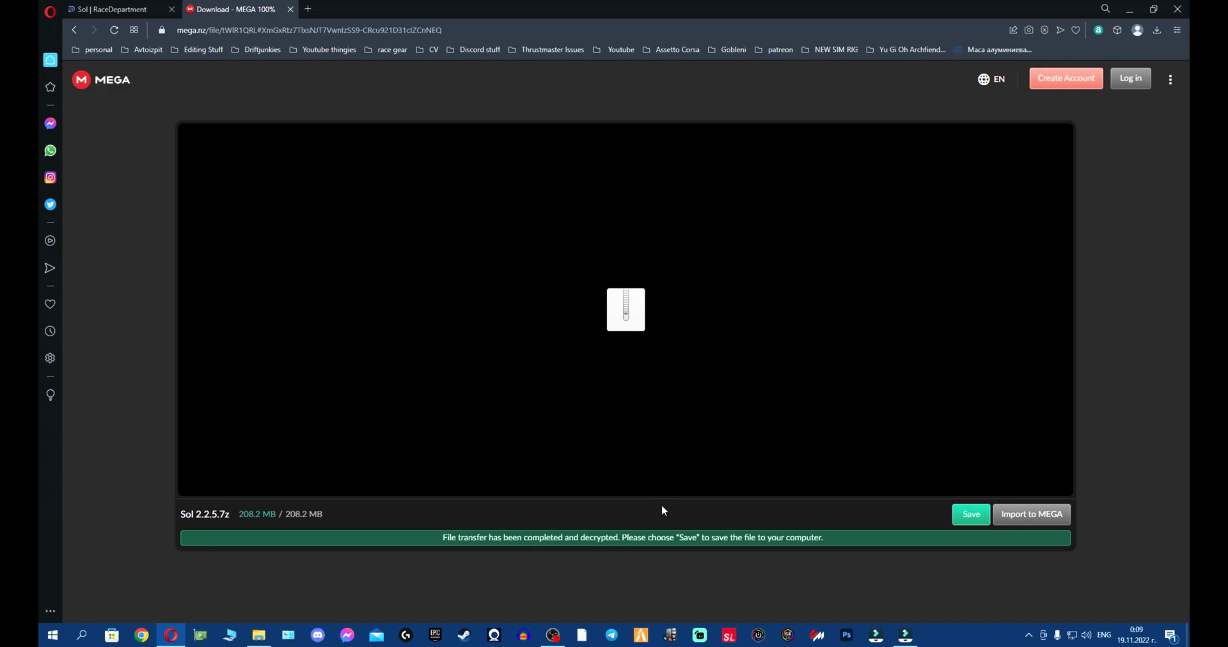
click(962, 516)
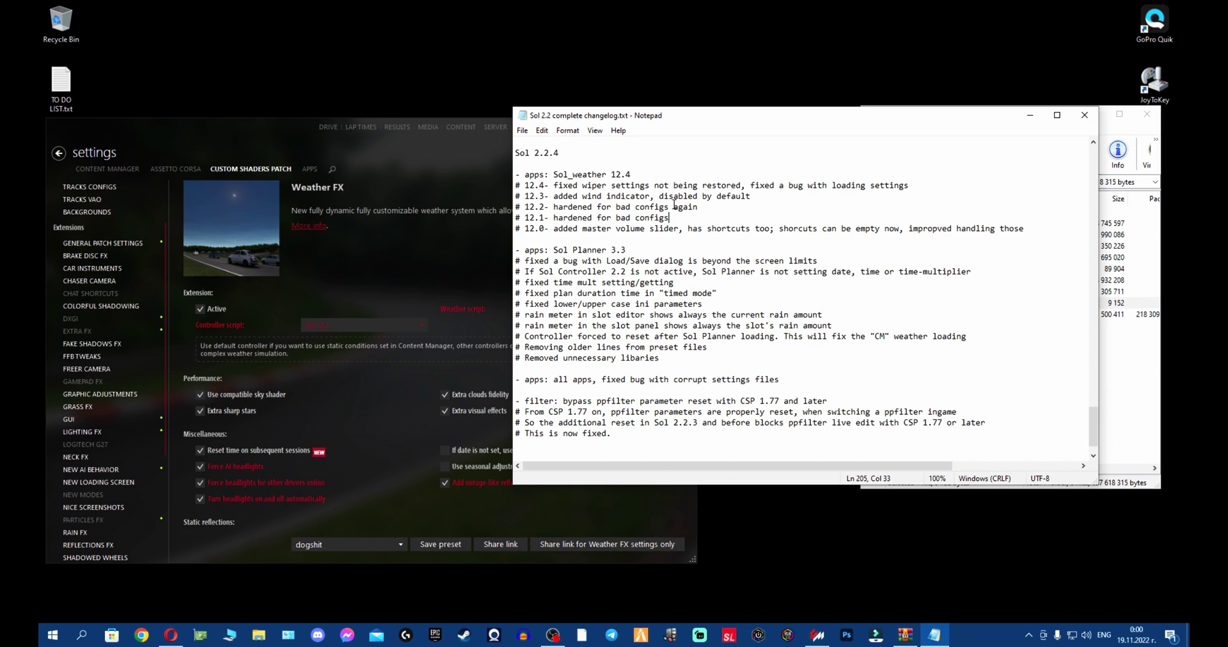
Read the Sol 2.2.4 and Sol 2.2.5 entries in the Sol 2.2 complete changelog
drag(515, 293, 717, 289)
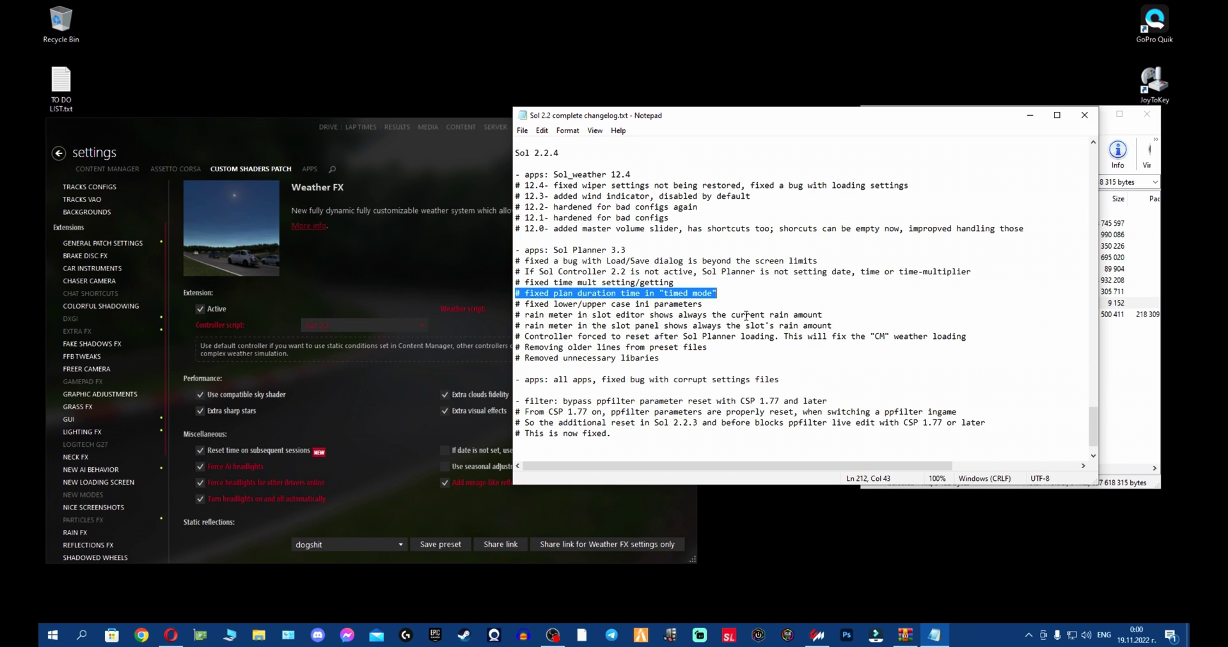
click(745, 305)
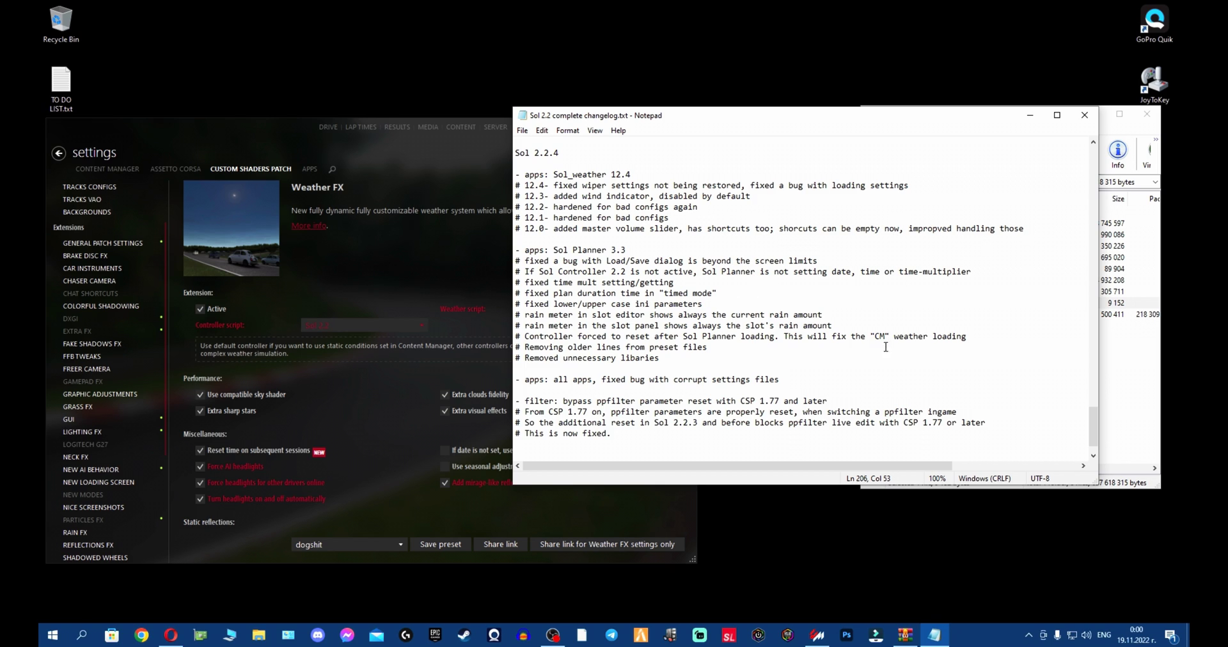
scroll(707, 437, down, 1)
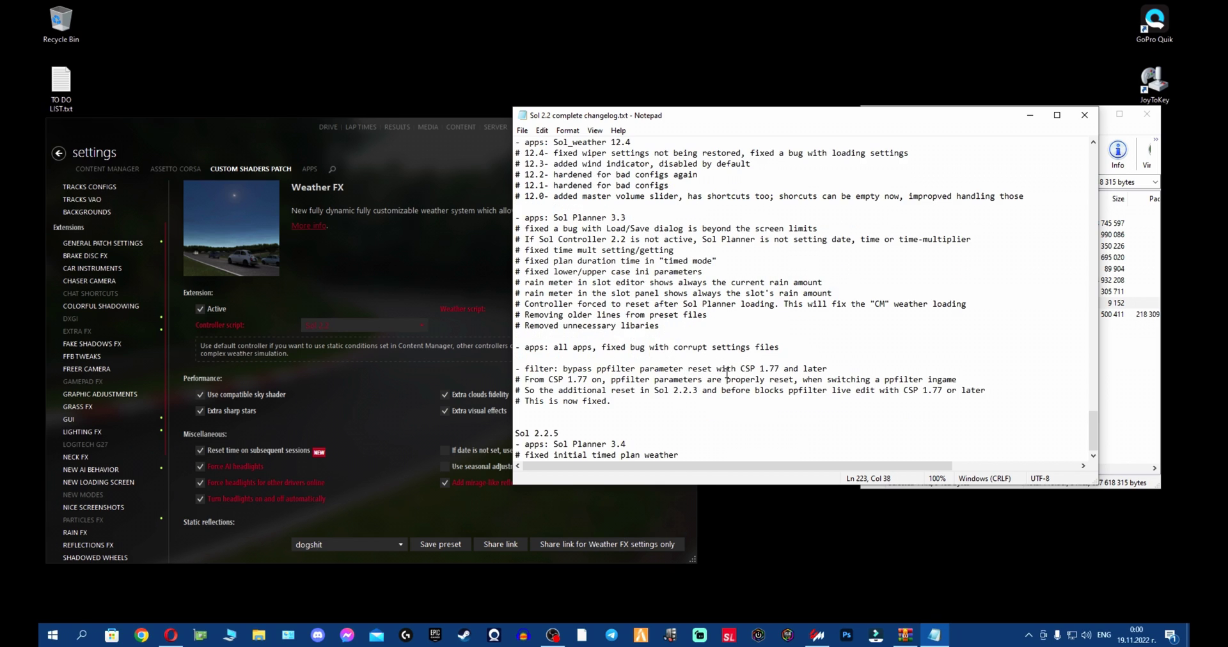
drag(730, 458, 561, 246)
click(702, 239)
scroll(799, 262, up, 4)
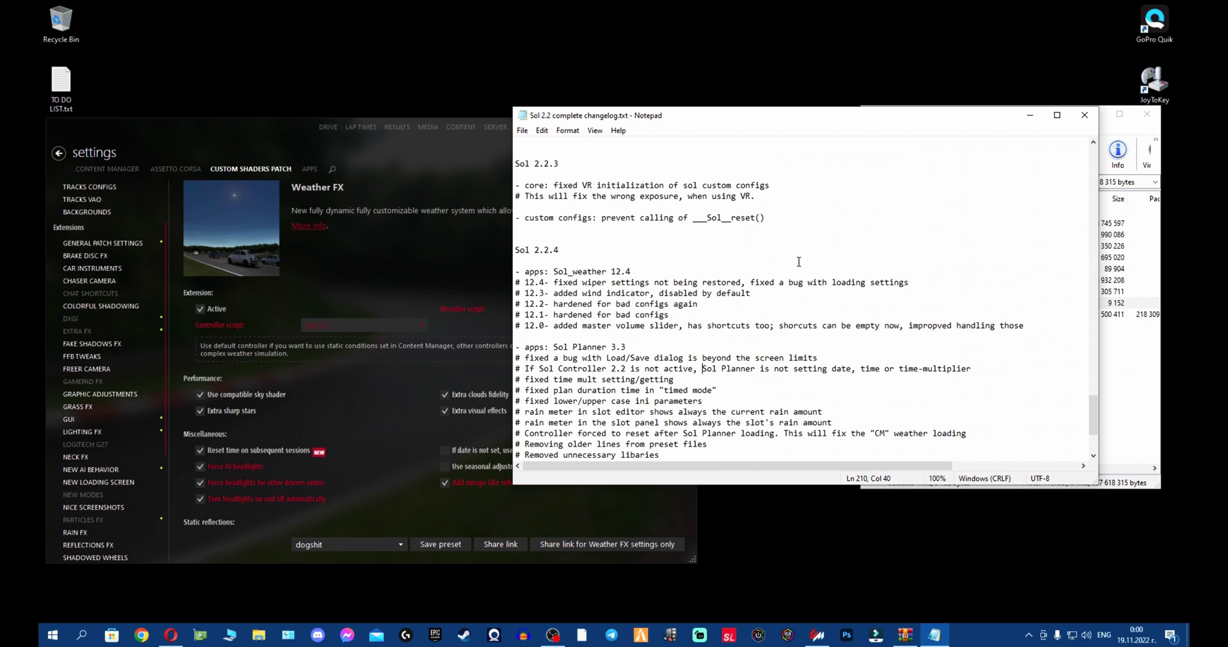
click(849, 350)
scroll(844, 319, down, 3)
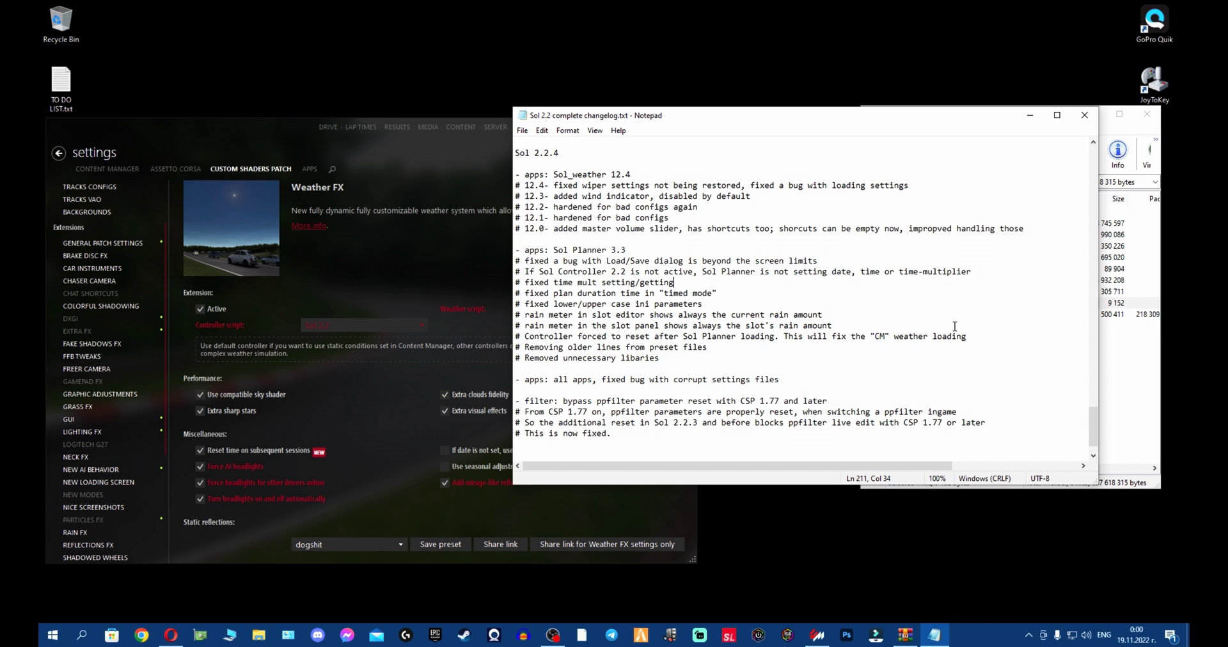
scroll(954, 326, down, 1)
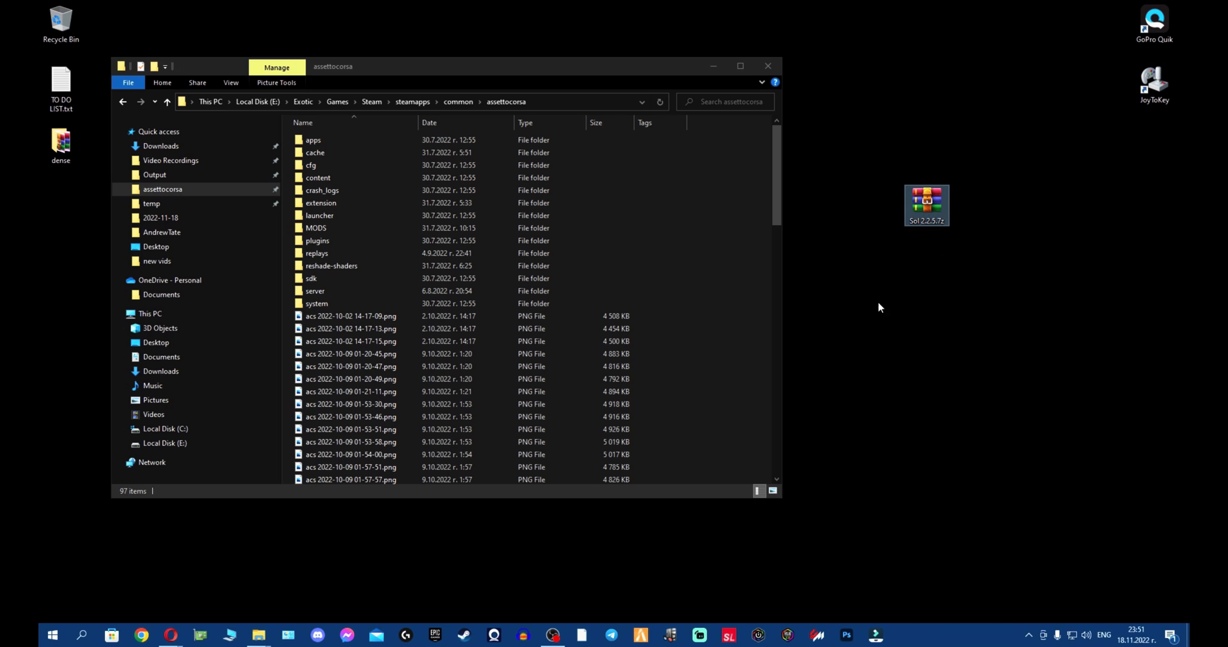
Find soluninstall.bat in the assettocorsa folder and run it to remove the old Sol version
mouse_move(918, 216)
mouse_down()
mouse_move(908, 269)
mouse_move(884, 295)
mouse_move(917, 219)
mouse_up()
click(563, 75)
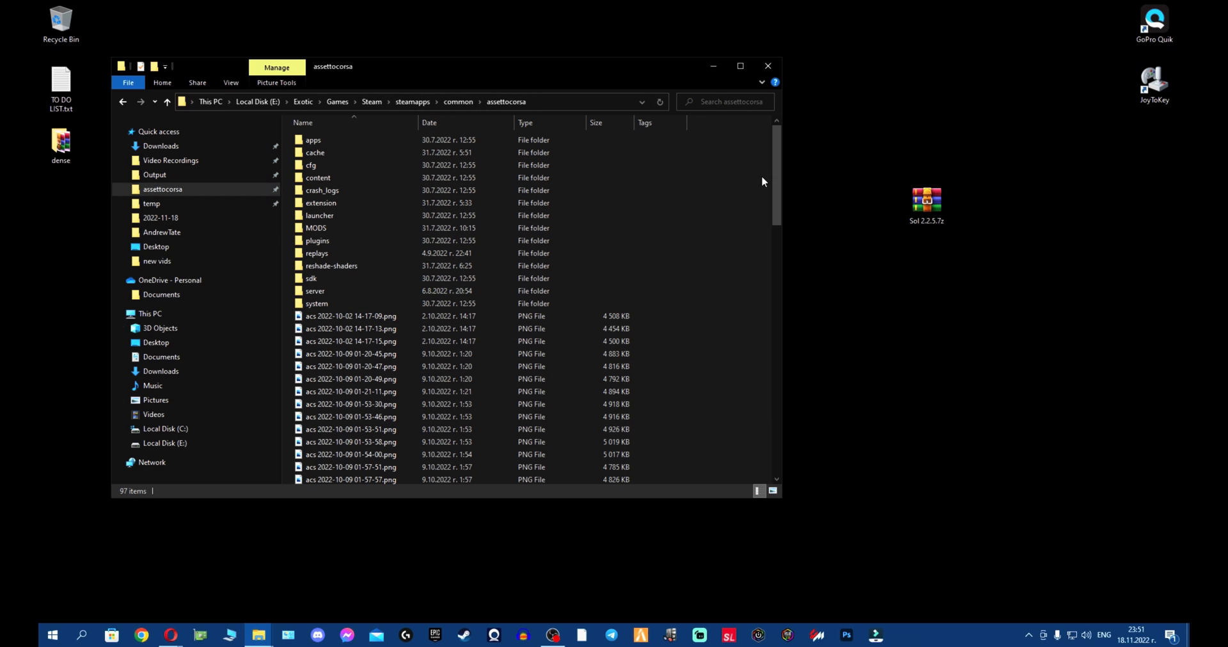
drag(773, 176, 754, 427)
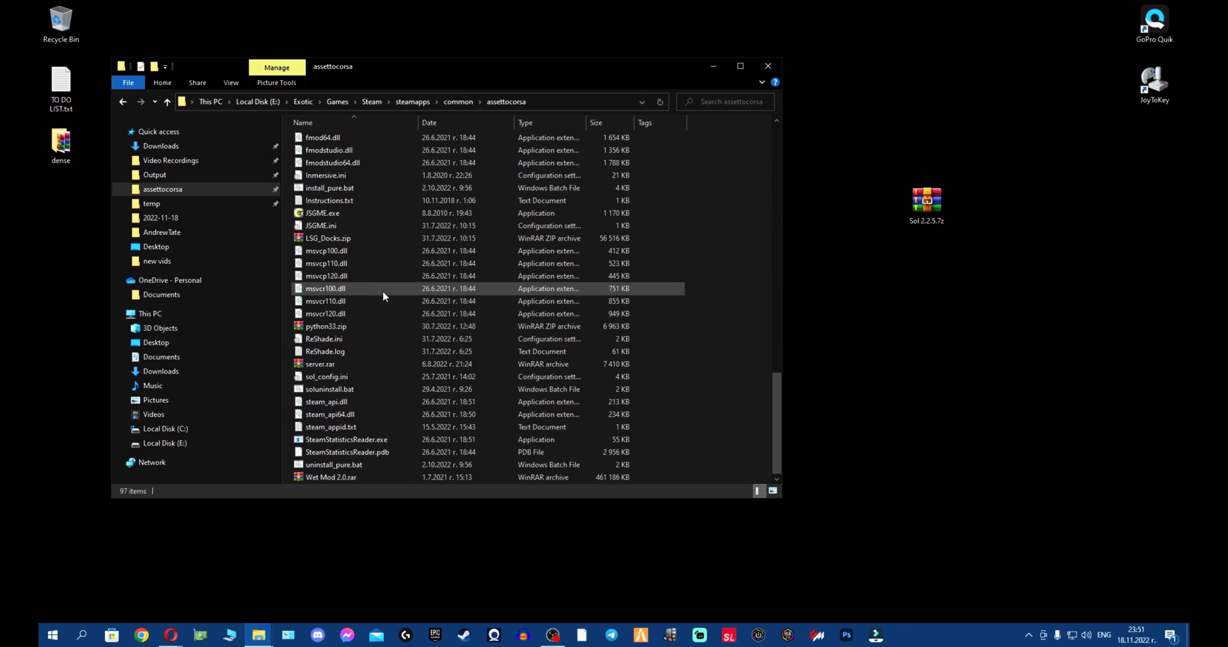
text(se)
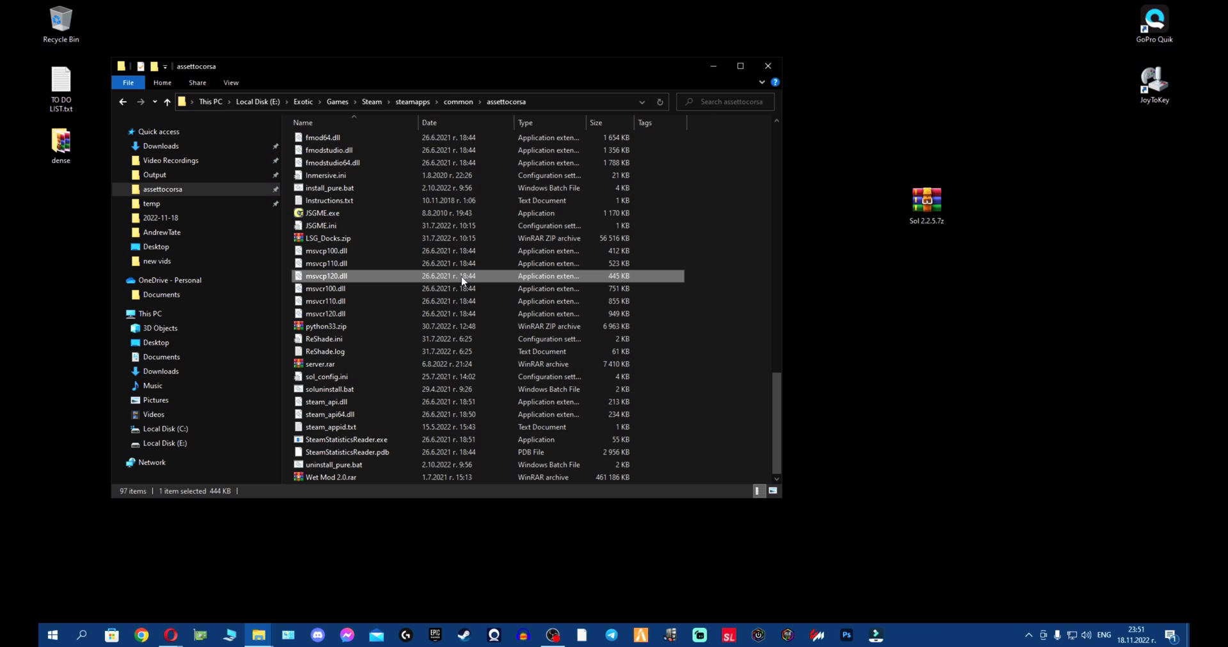
click(331, 389)
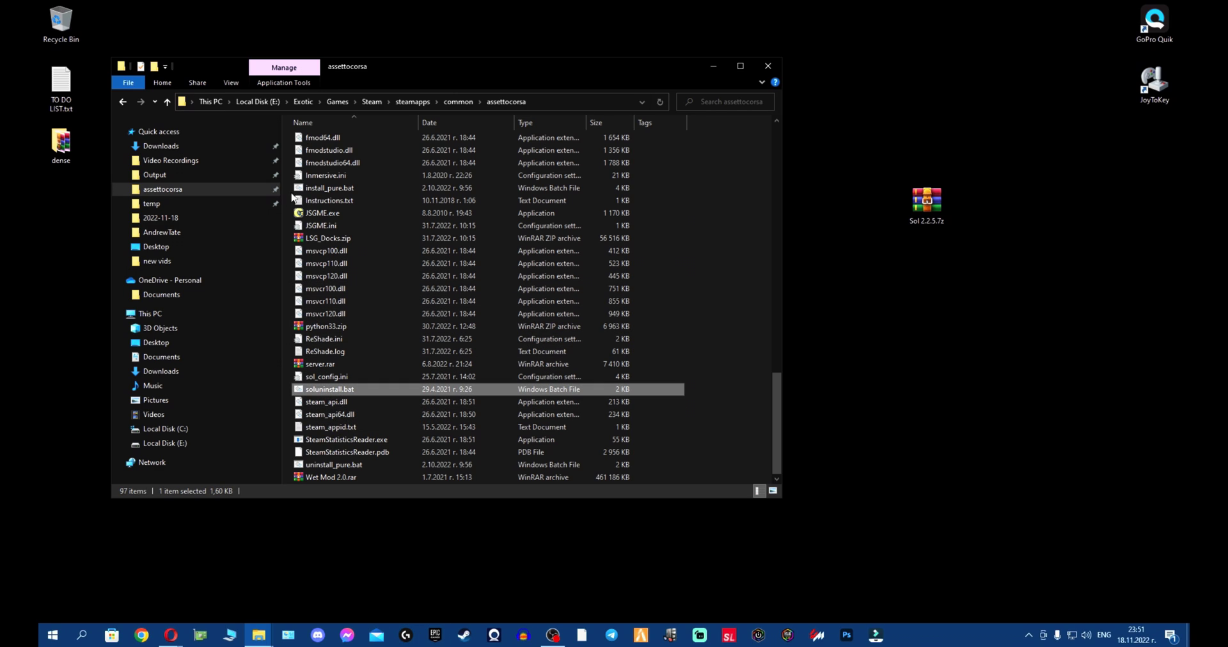
double_click(370, 393)
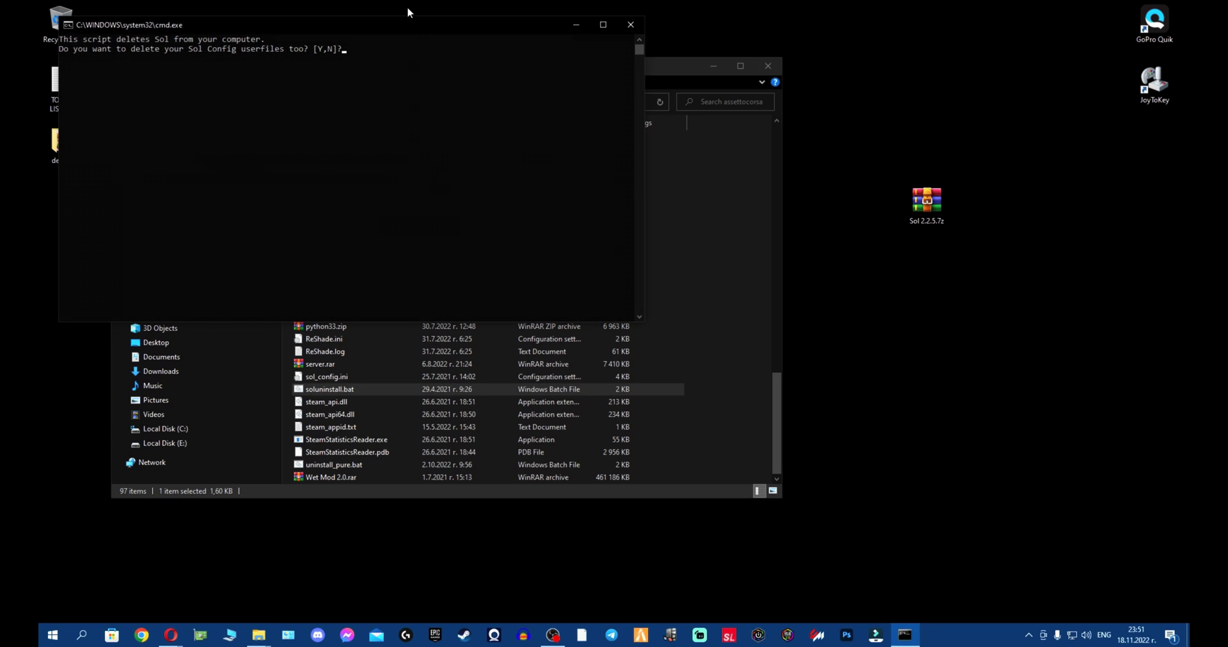
Answer N in the uninstall script to keep the Sol Config userfiles
drag(406, 28, 473, 103)
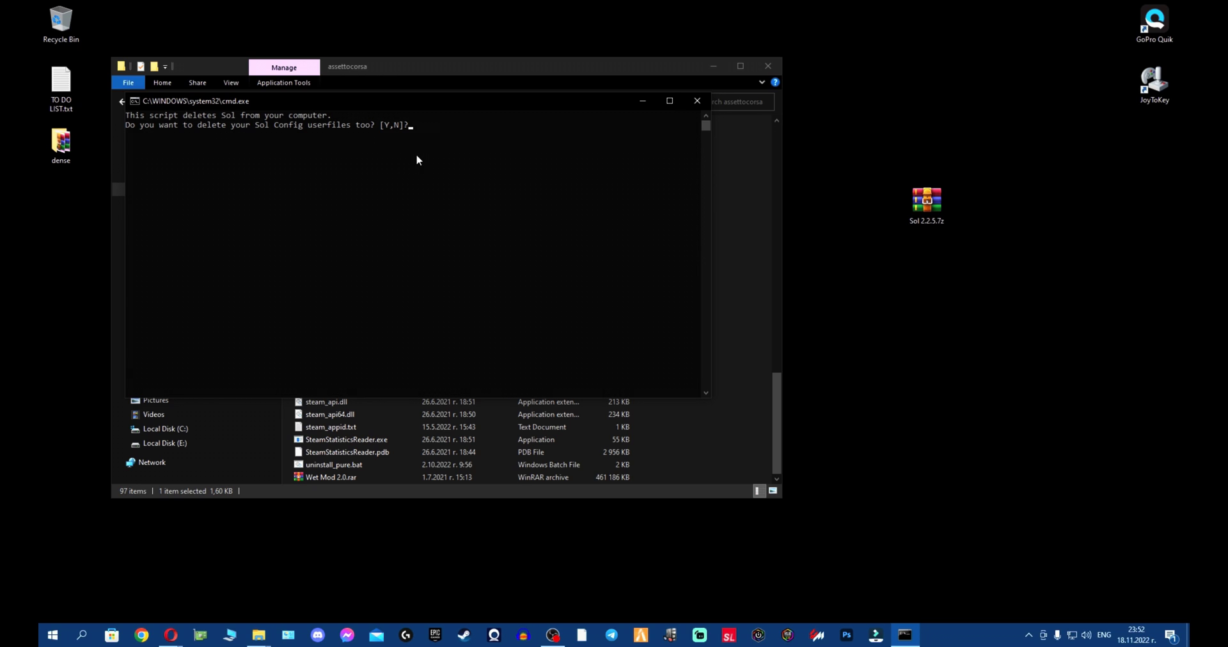
key(n)
key(Return)
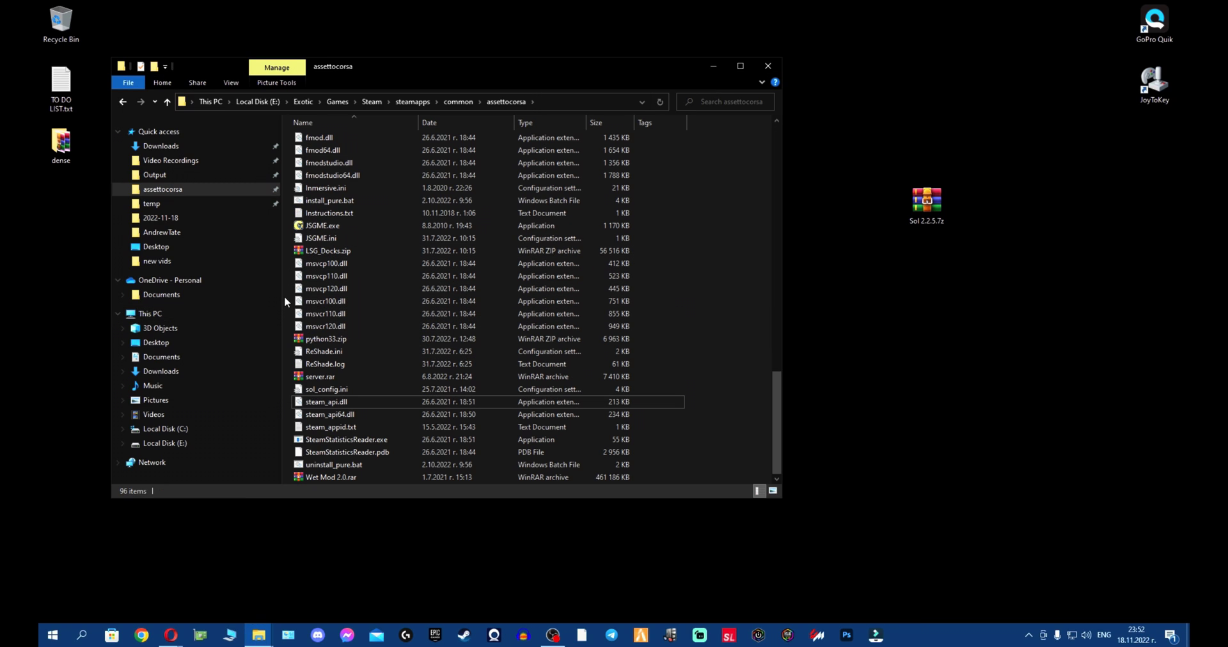
Open the Sol 2.2.5.7z archive and go into its MODS\Sol 2.2.5 folder
scroll(412, 267, up, 10)
scroll(575, 256, up, 12)
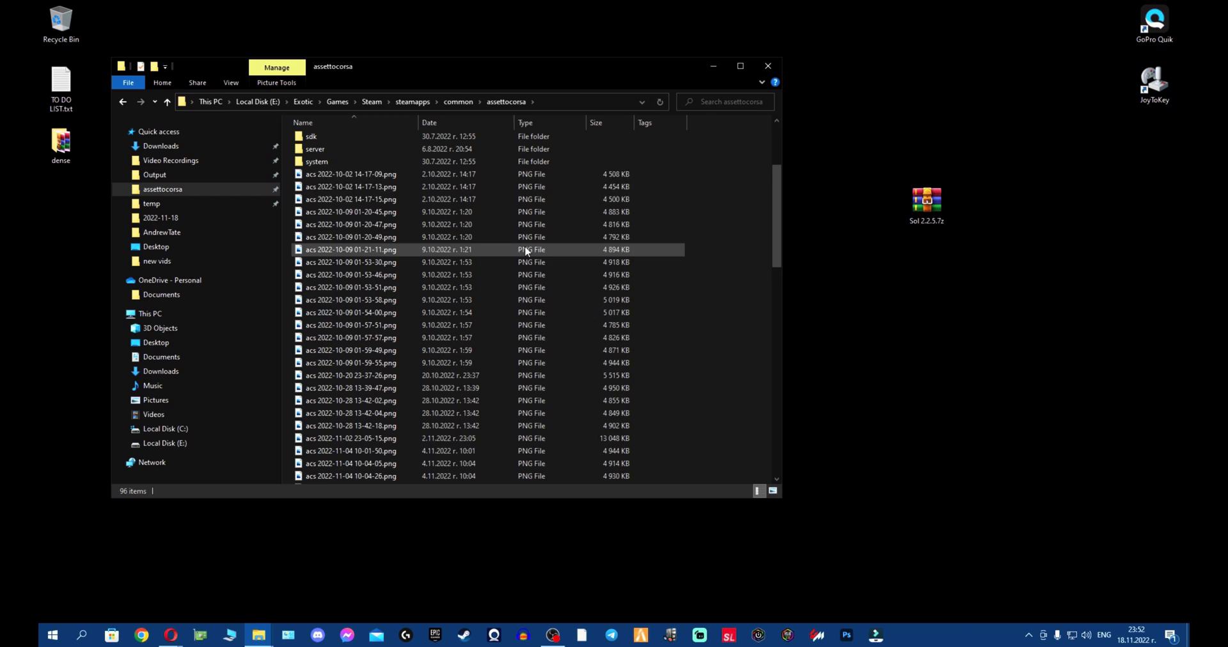
scroll(570, 219, down, 4)
double_click(934, 203)
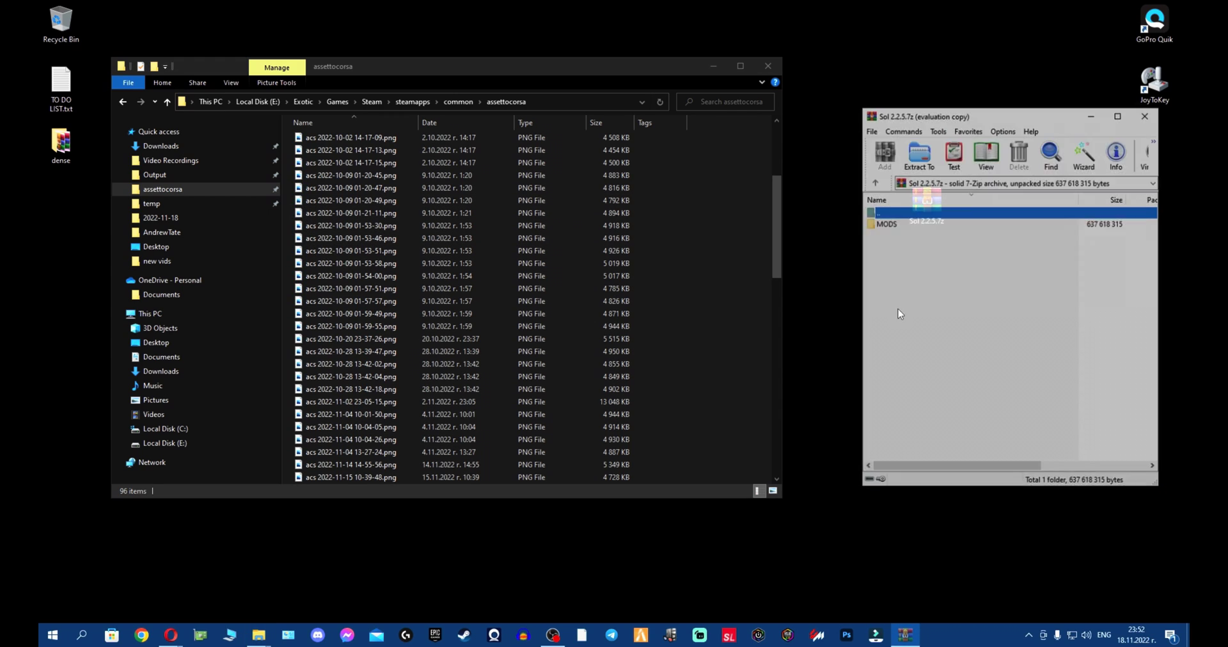
double_click(923, 225)
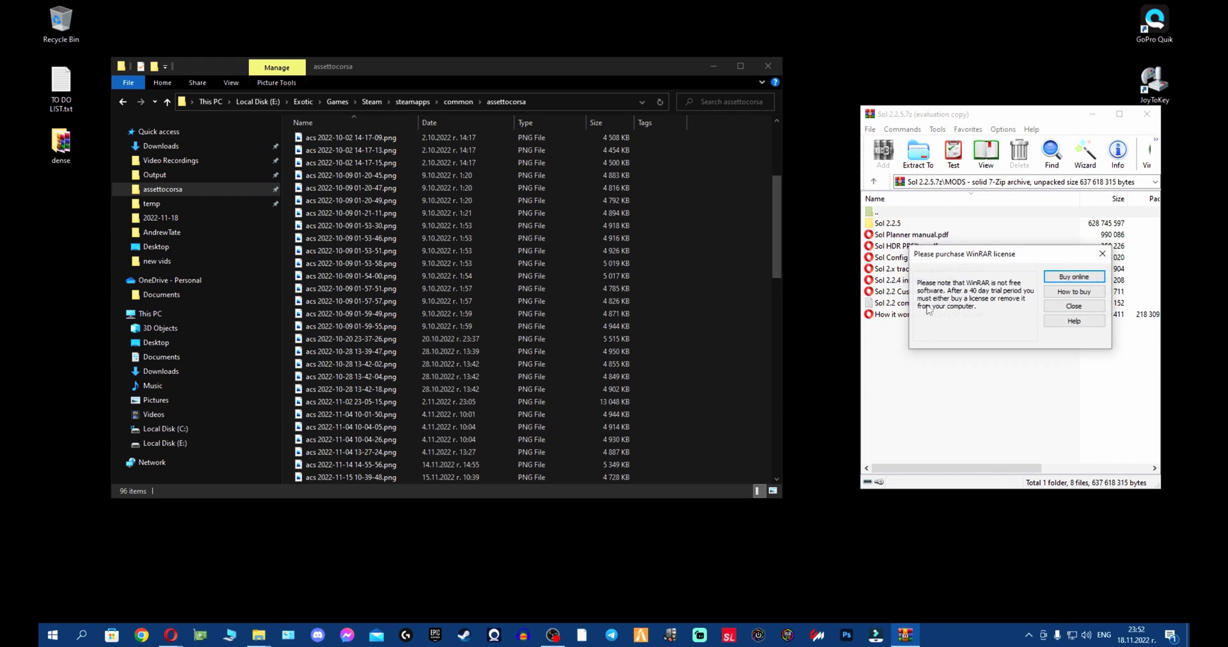
click(1101, 257)
double_click(946, 223)
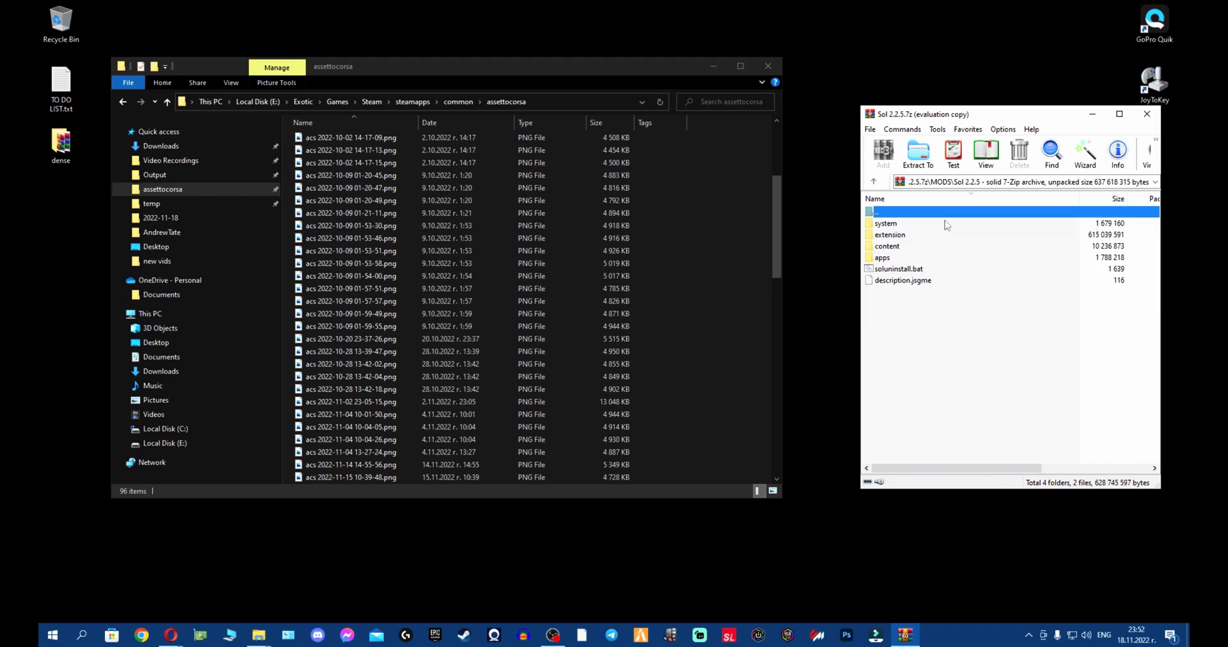
Copy all Sol 2.2.5 folders and files into the assettocorsa folder, replacing the existing files, and close both windows
drag(931, 324, 282, 248)
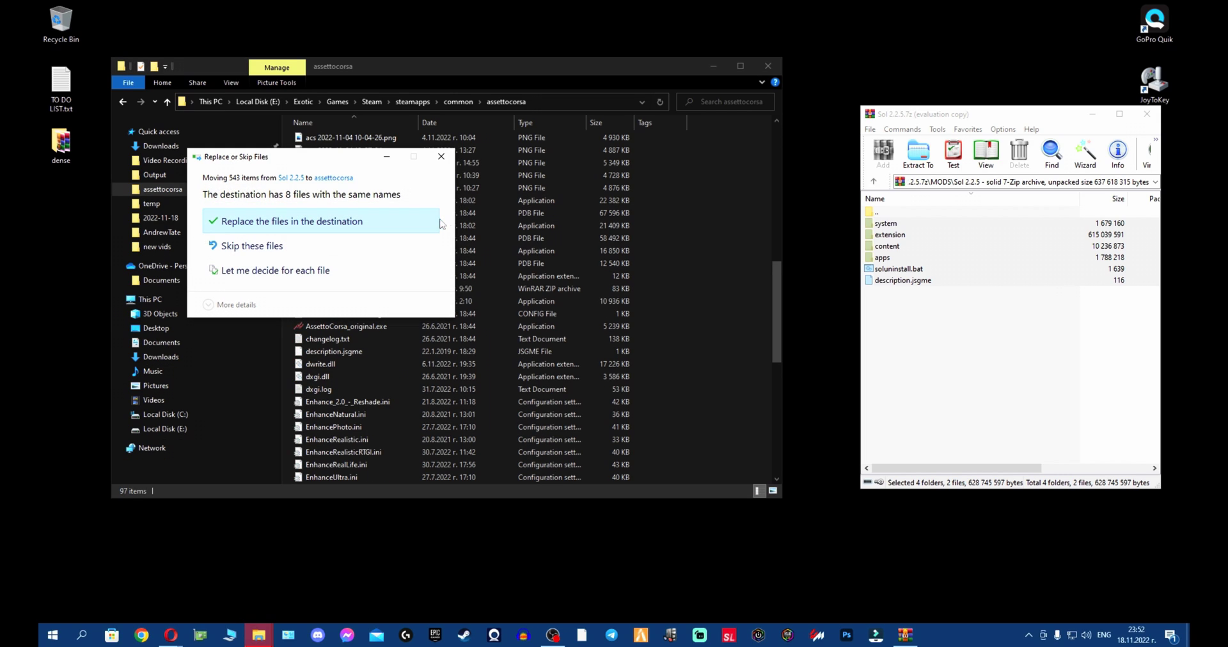
click(361, 219)
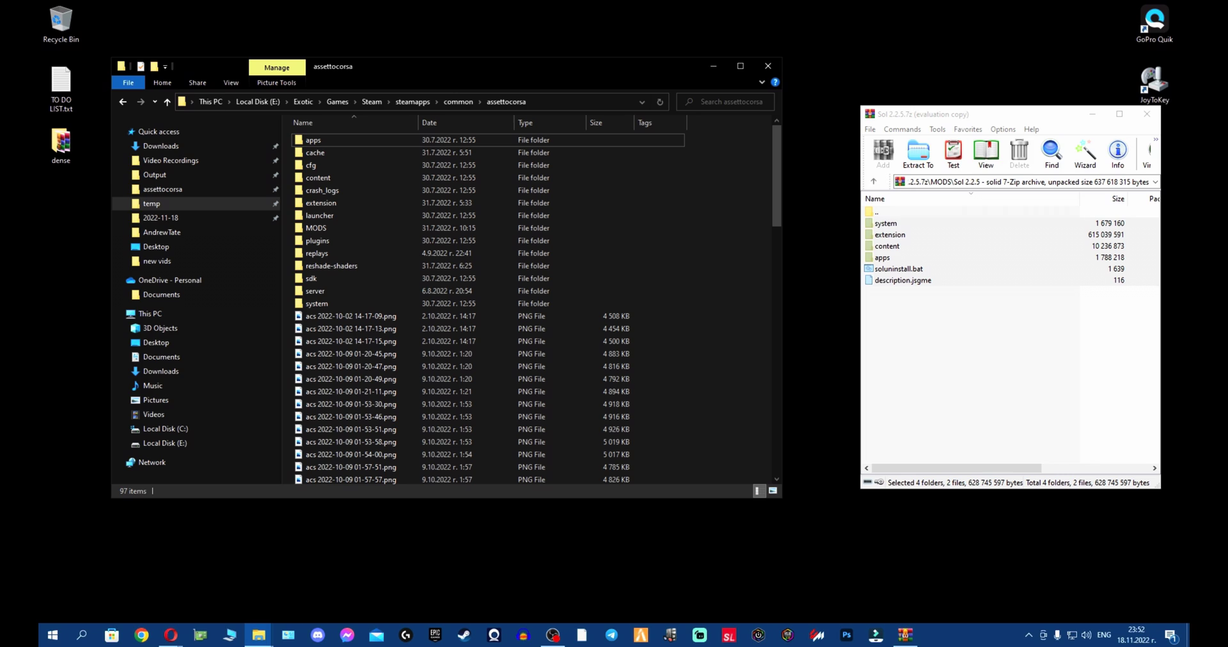
click(1147, 114)
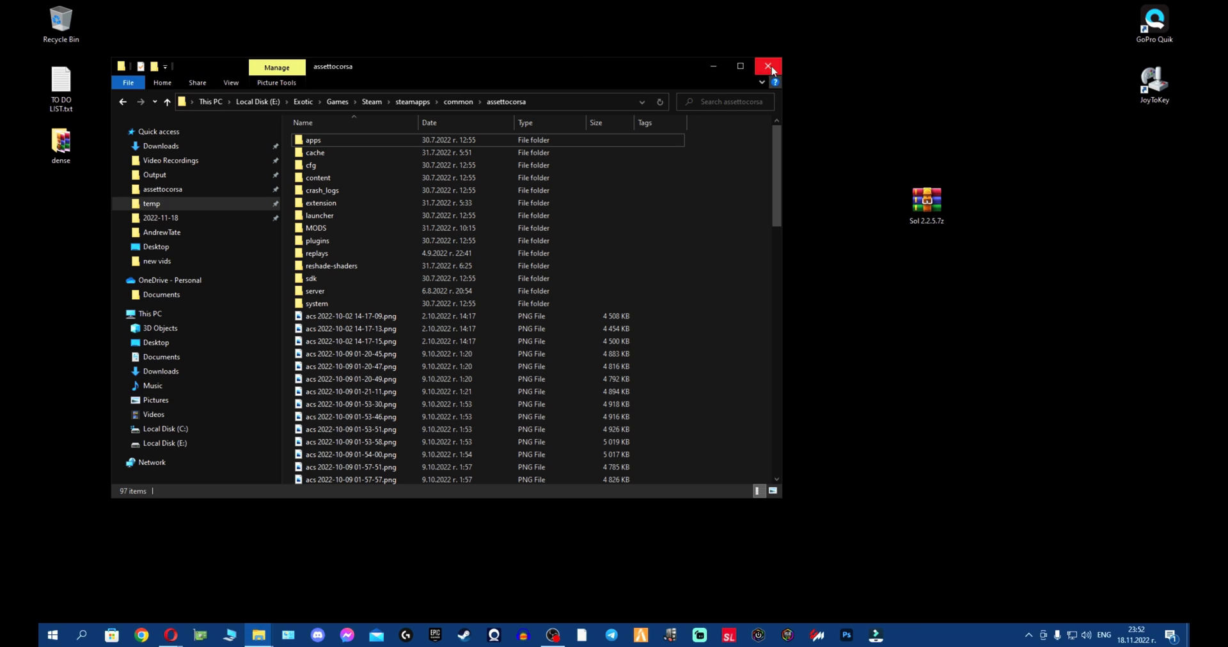
click(767, 66)
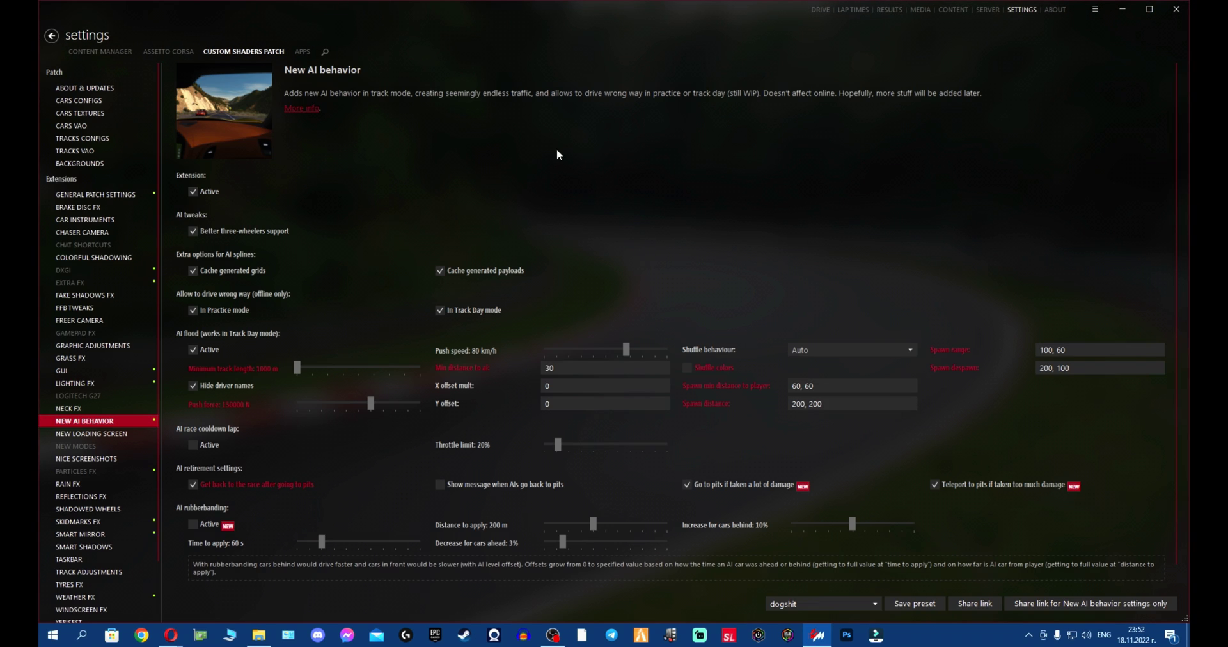
Check the activation of Sol Config, Sol Custom Weather, Sol Planner and Sol Weather App in the Assetto Corsa apps settings
scroll(721, 248, down, 1)
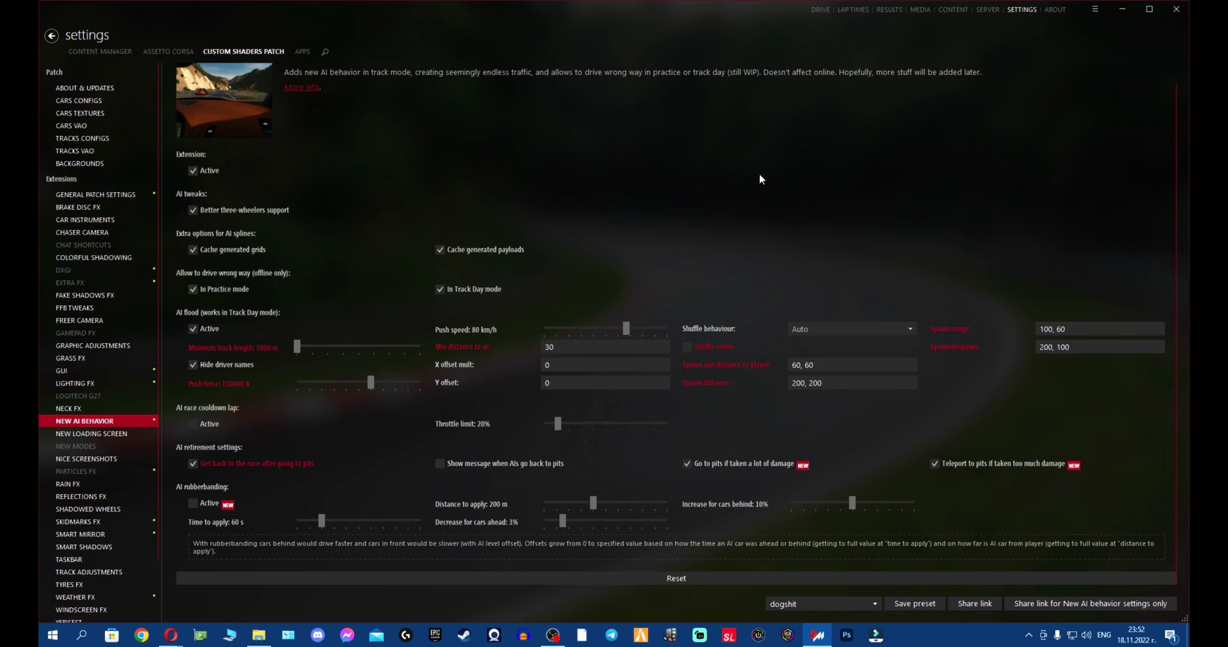
click(168, 51)
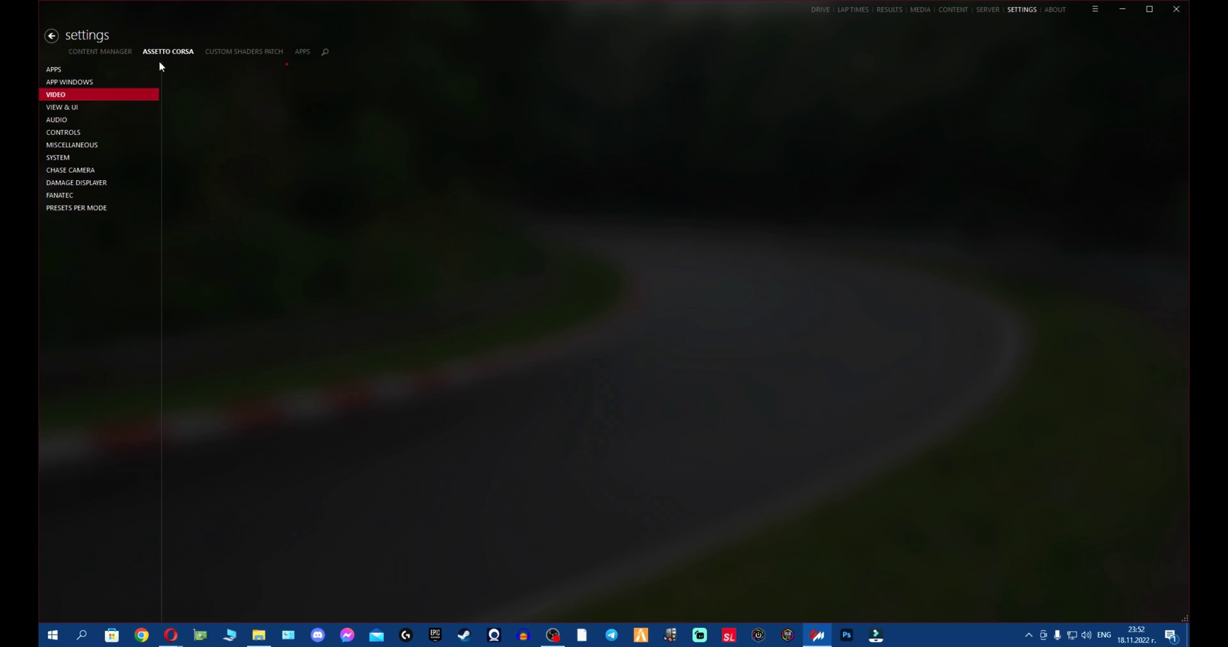
click(83, 71)
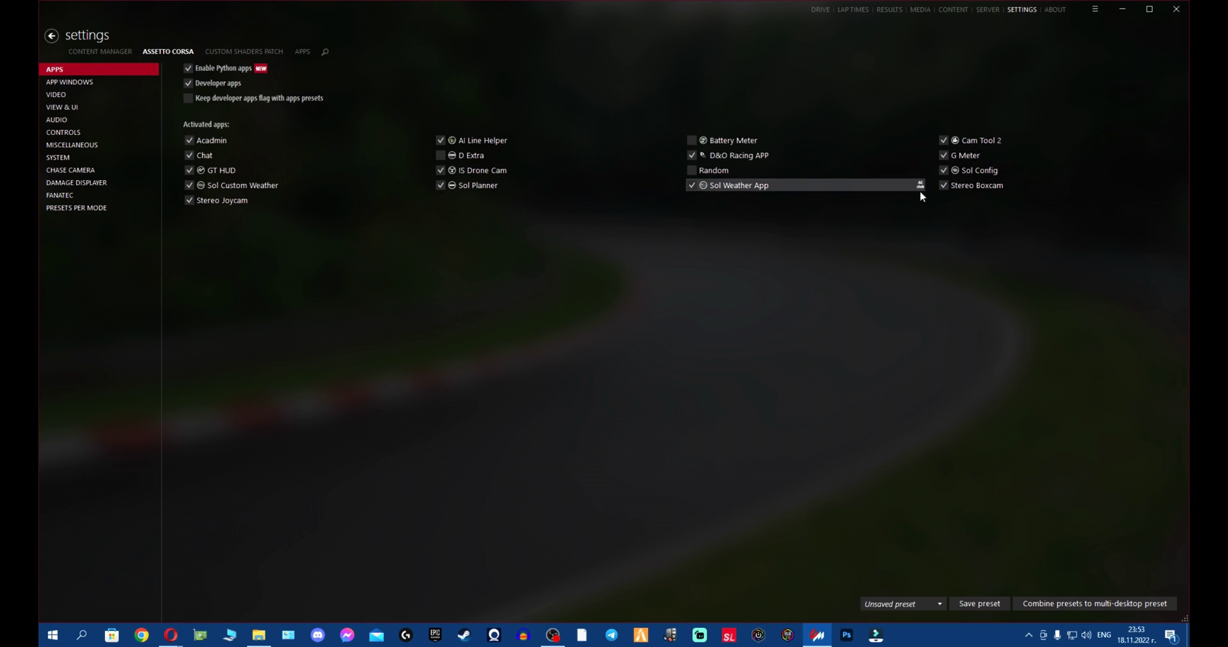
In the Custom Shaders Patch Weather FX settings, select Sol 2.2 as the controller script and review the available weather scripts
click(252, 51)
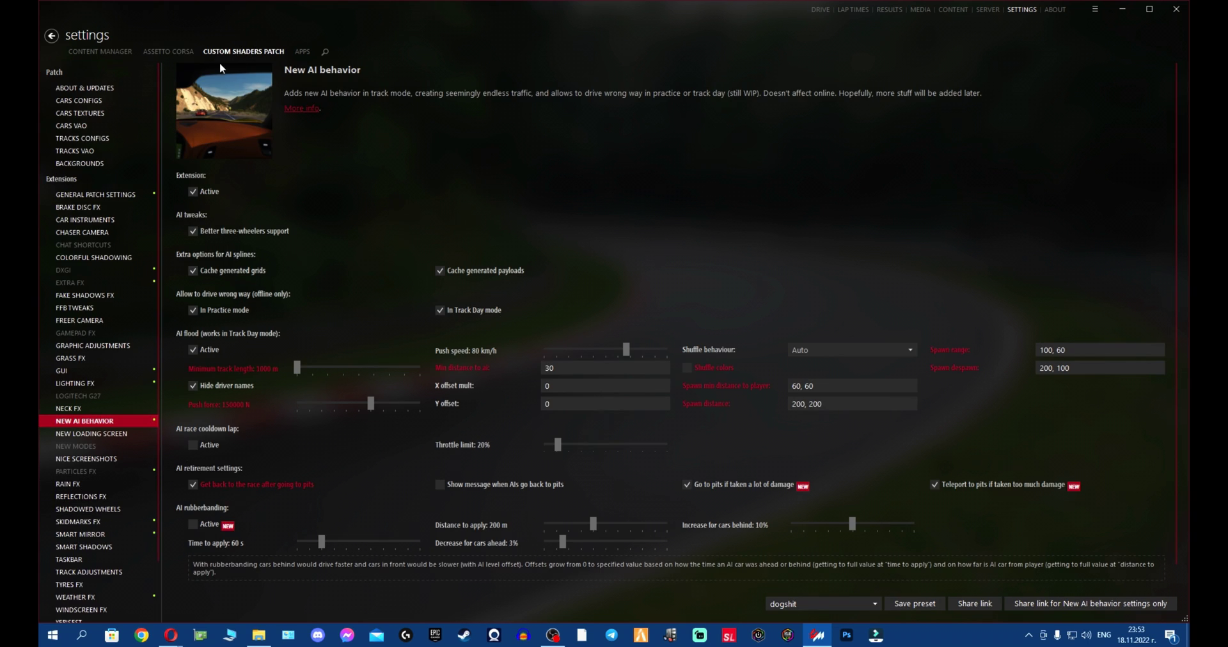
scroll(96, 281, down, 2)
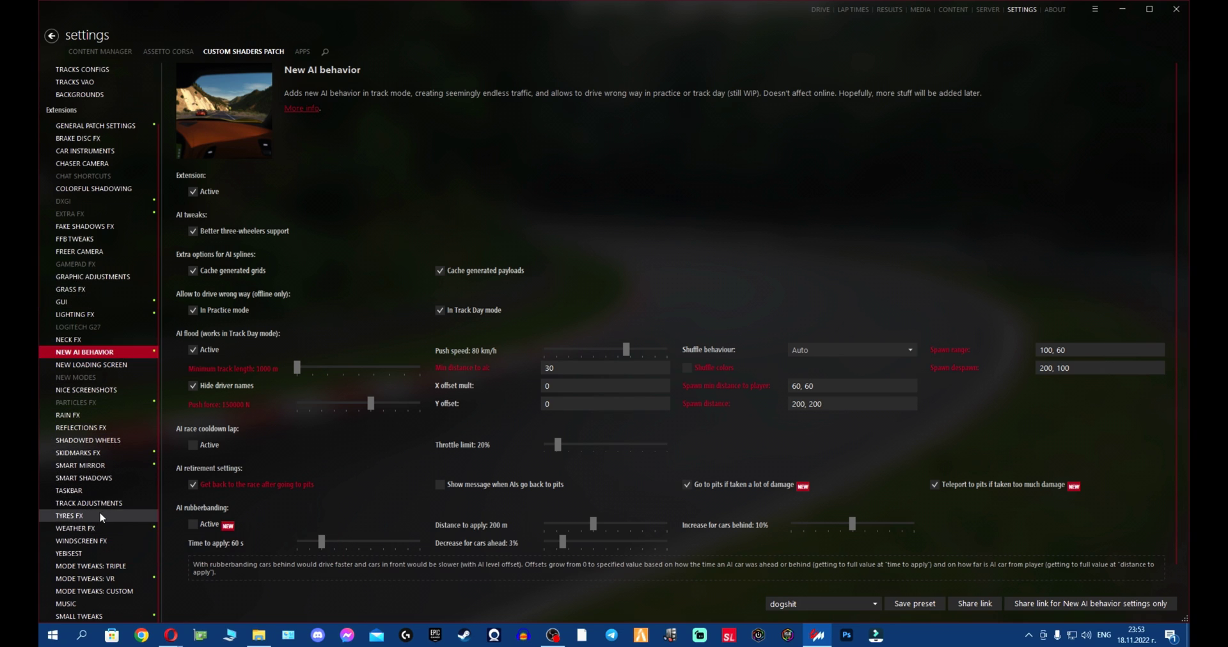
click(107, 529)
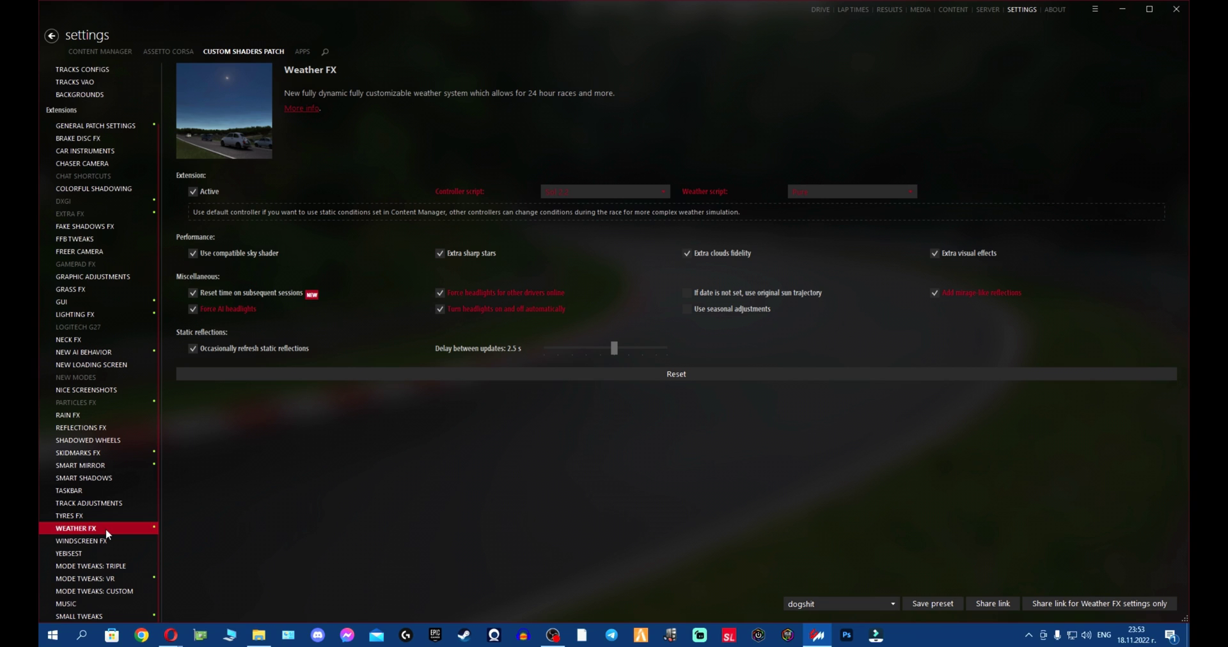
click(651, 187)
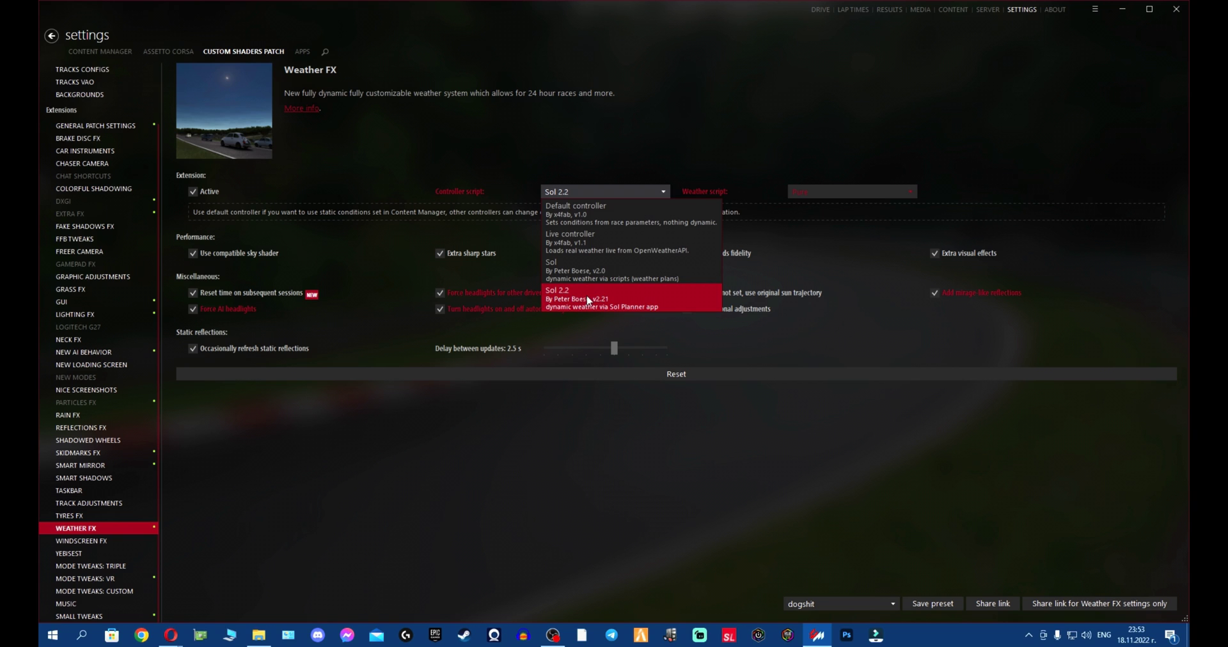
click(610, 300)
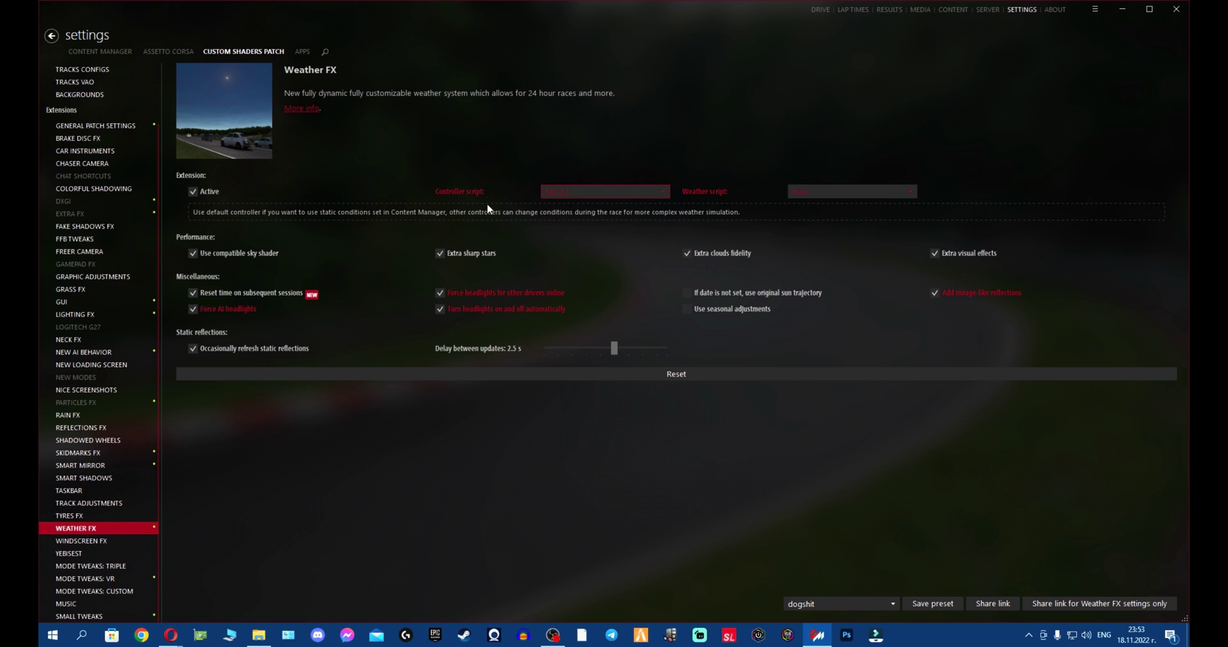
click(831, 190)
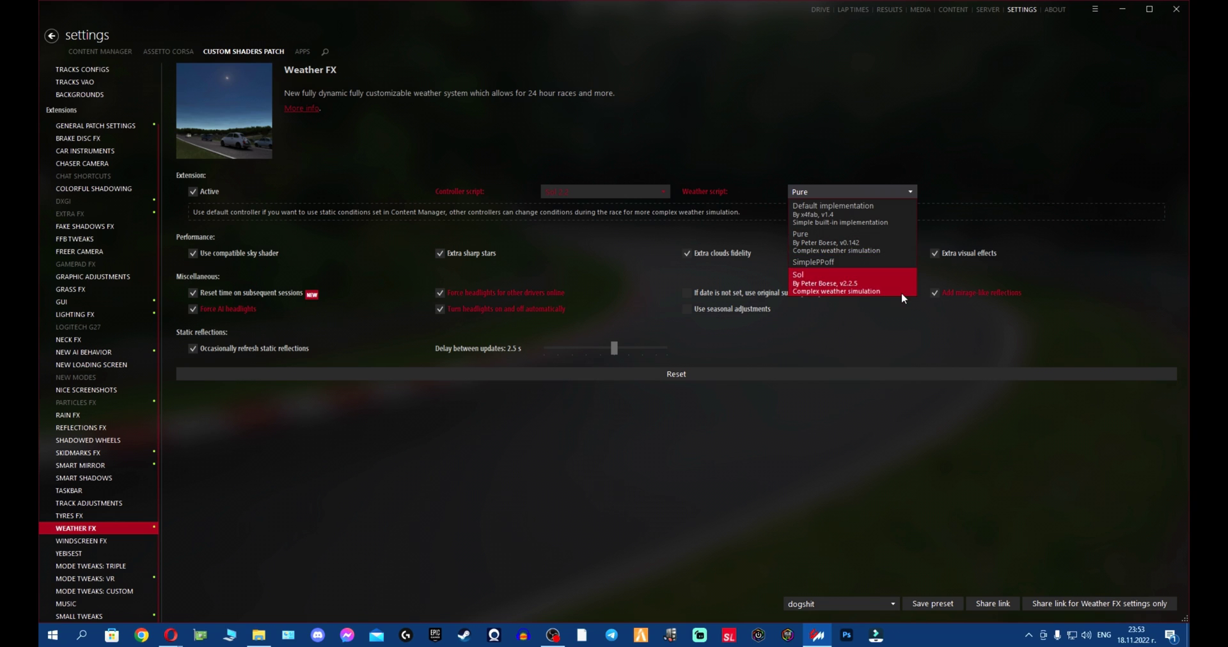
click(912, 188)
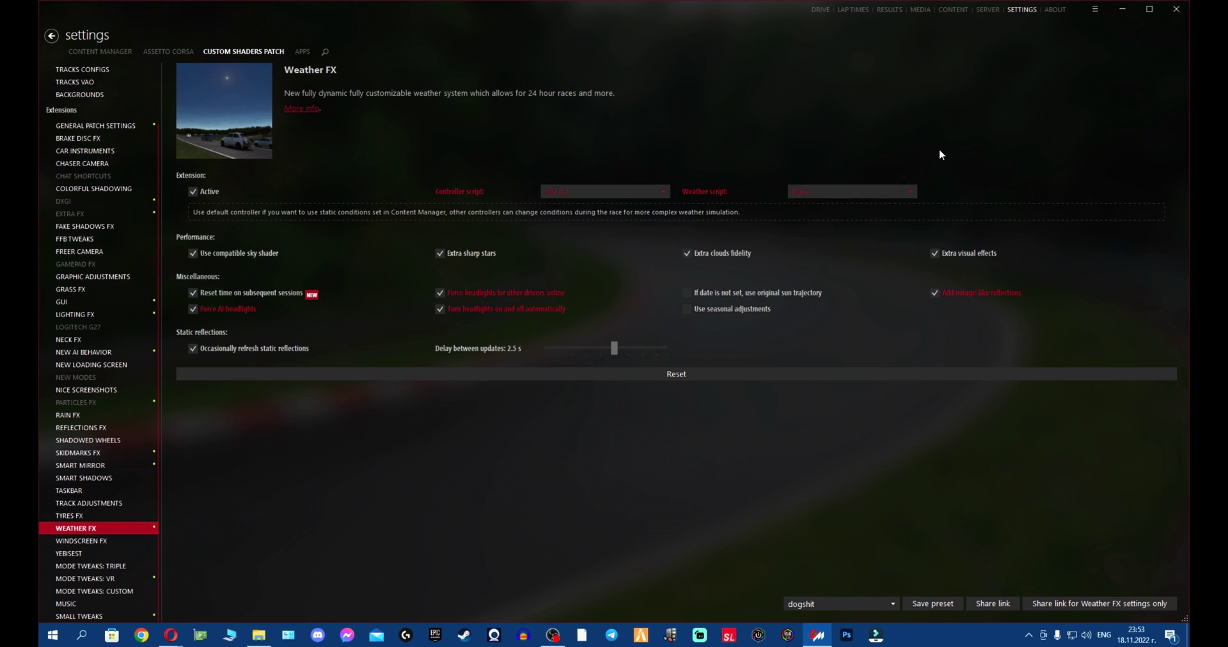